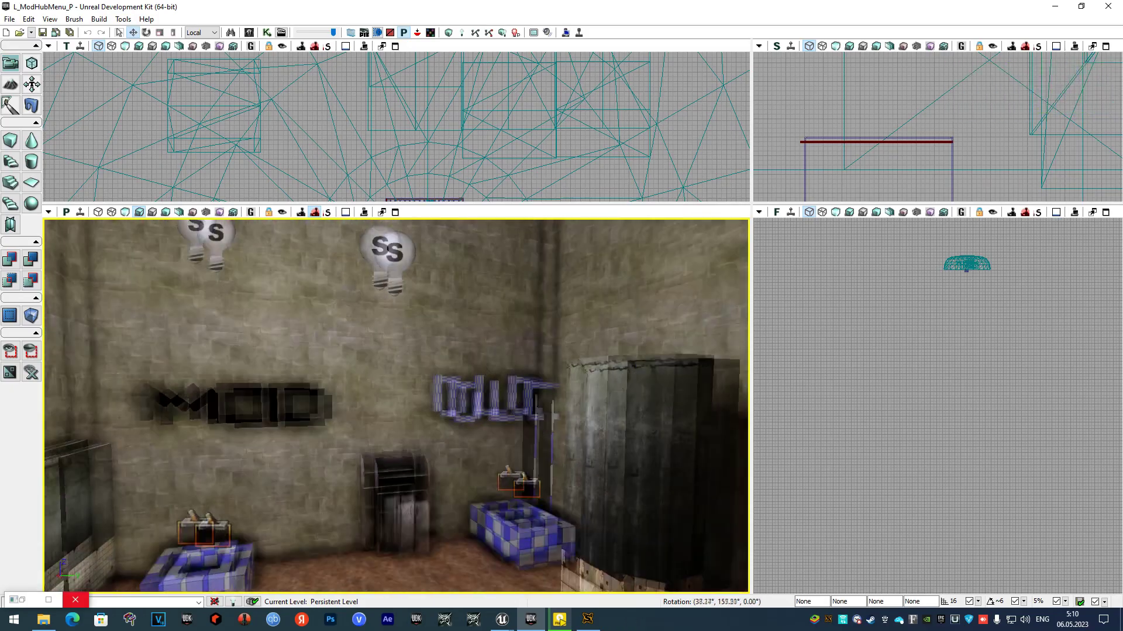
right_drag(434, 259, 434, 259)
Run Build All on L_ModHubMenu_P and close the Lighting Results once it reaches 100%.
click(99, 19)
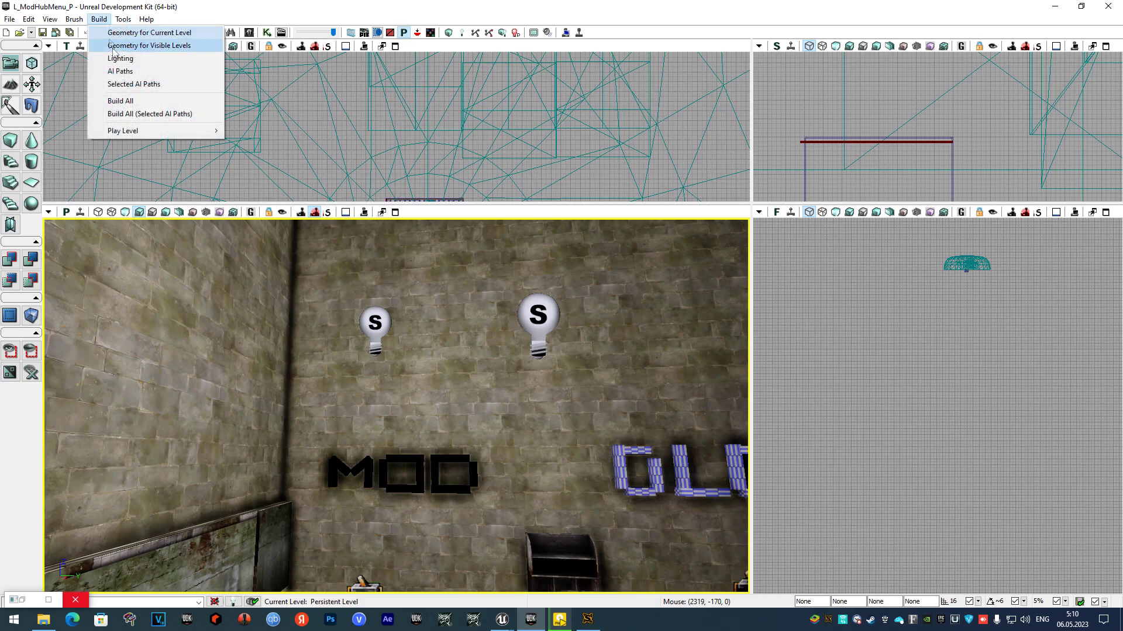
click(125, 101)
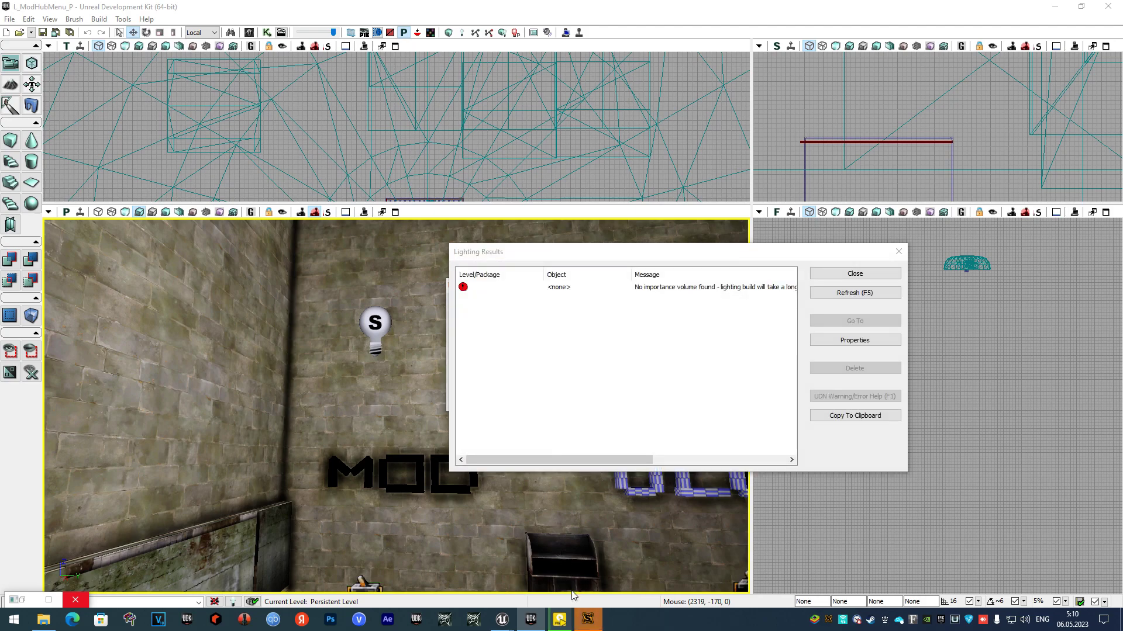
click(588, 624)
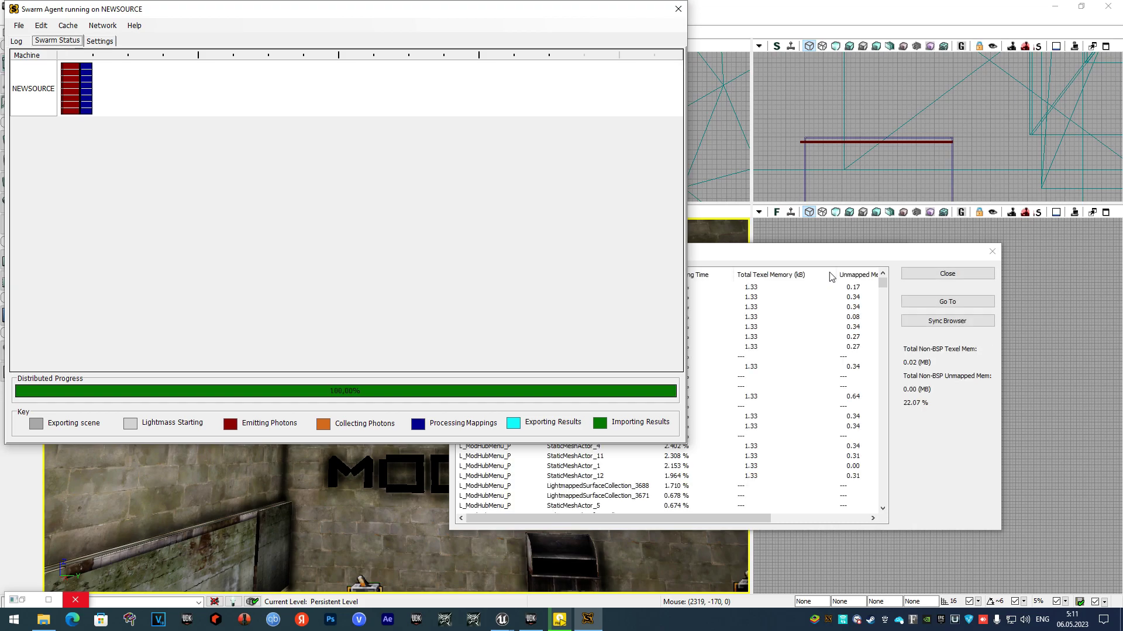
click(926, 277)
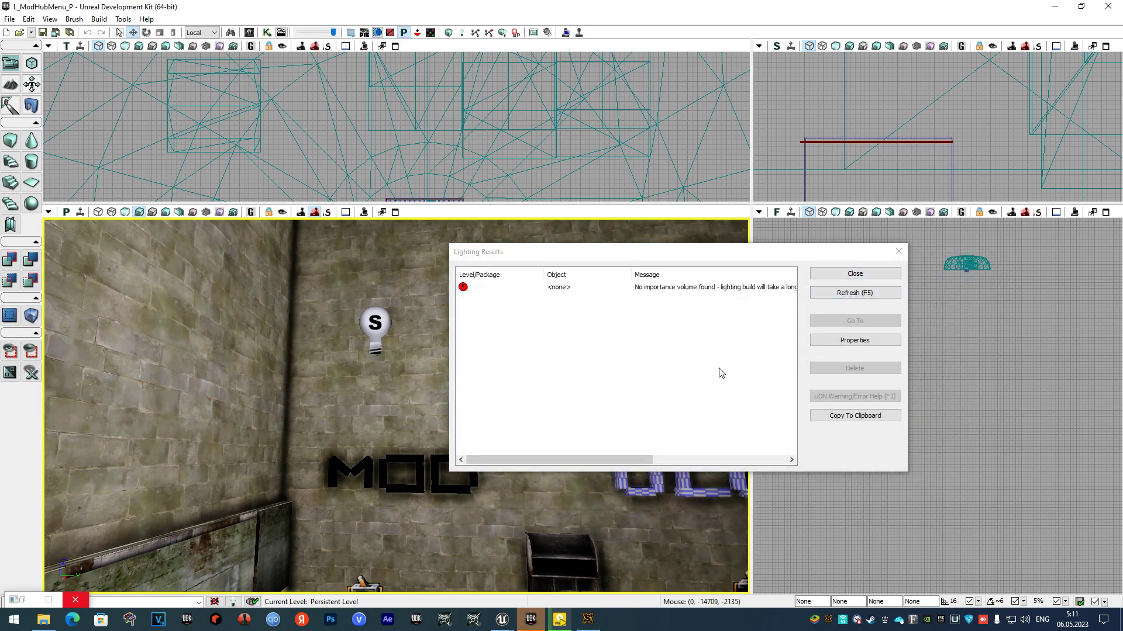
click(875, 277)
key(alt+Tab)
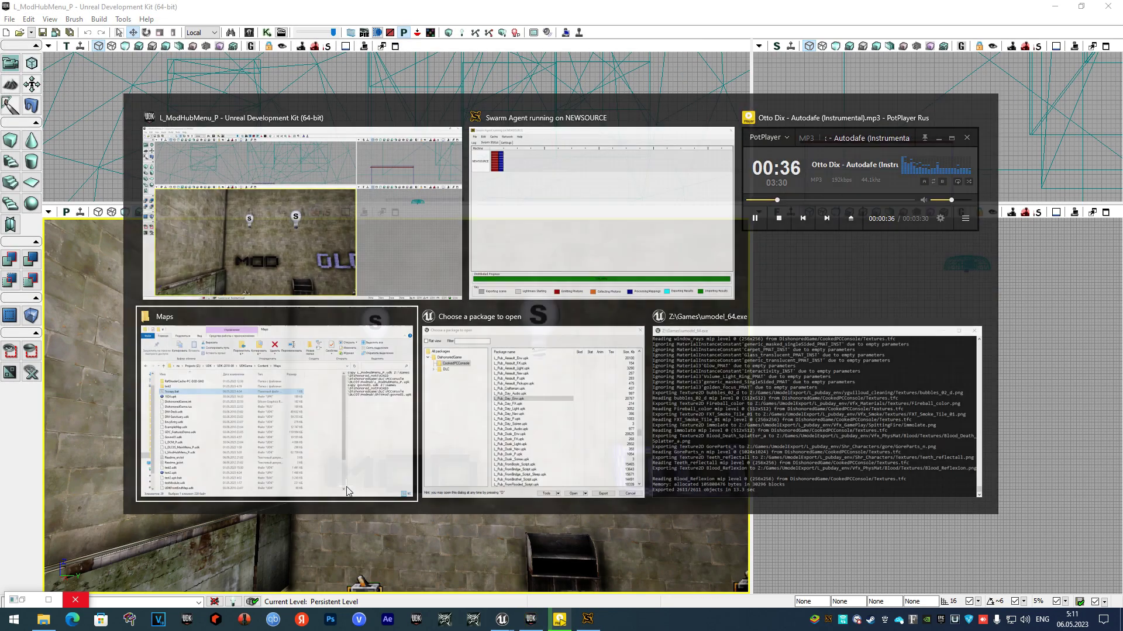
Run the copy batch file from the Maps folder and launch Dishonored to its main menu.
click(347, 491)
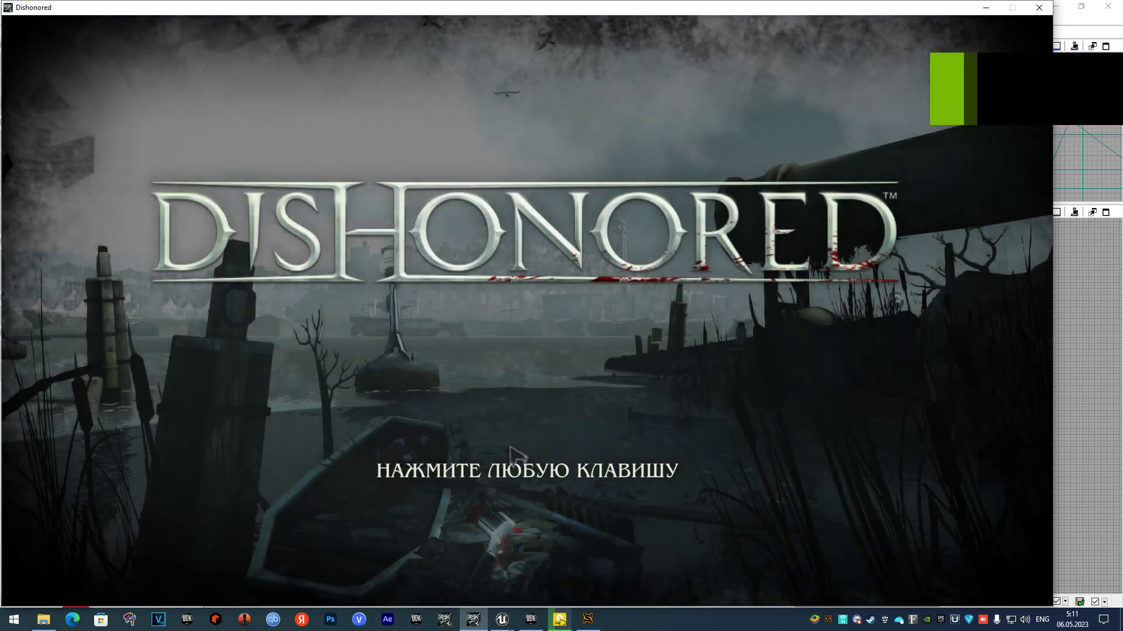
click(465, 465)
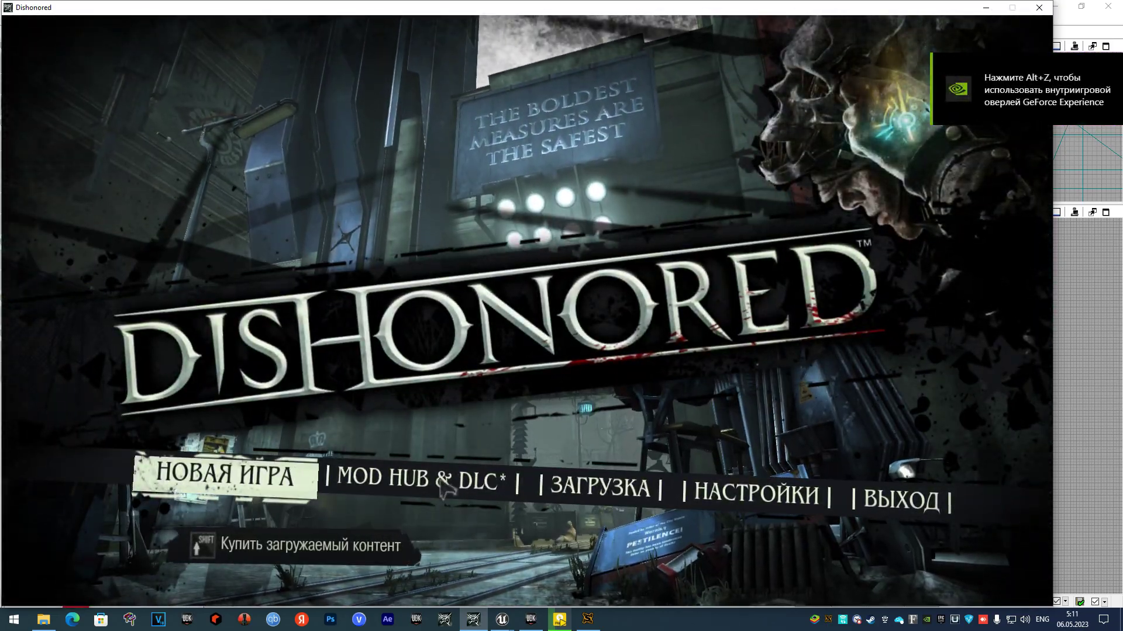
Enter the Mod Hub campaign, dismiss the damaged-files warning, and return to the main menu.
click(503, 482)
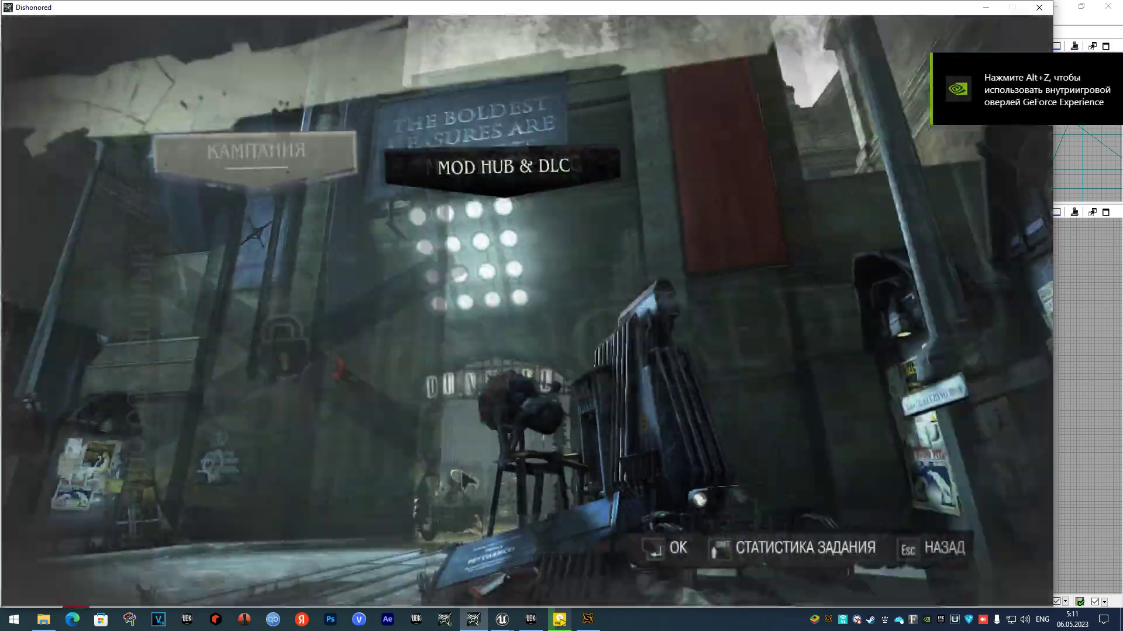
key(Return)
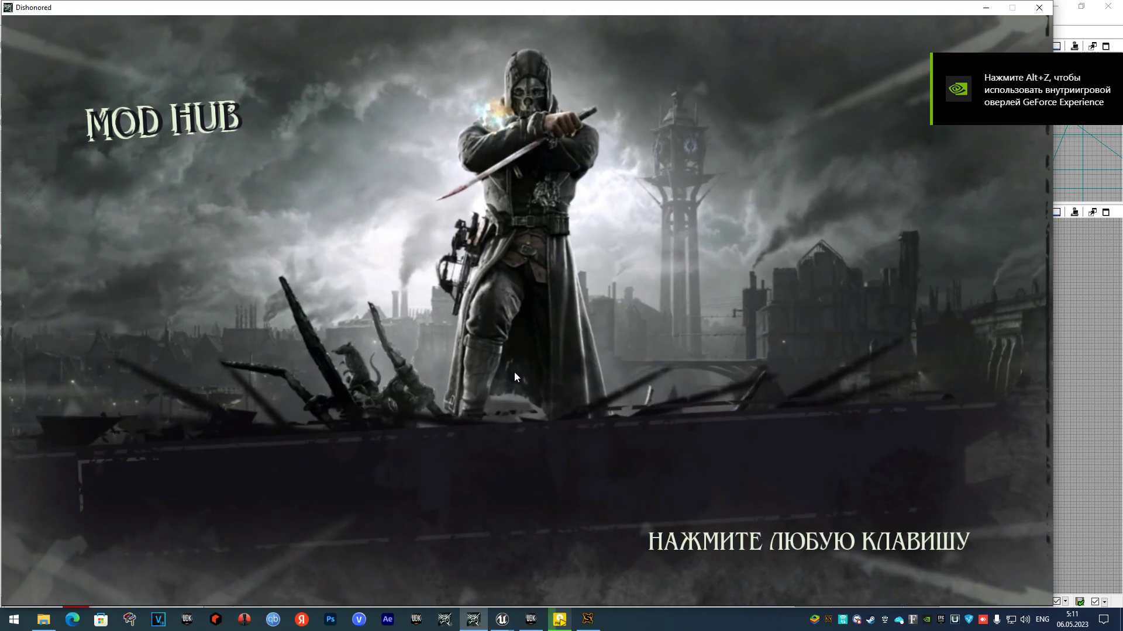
click(514, 372)
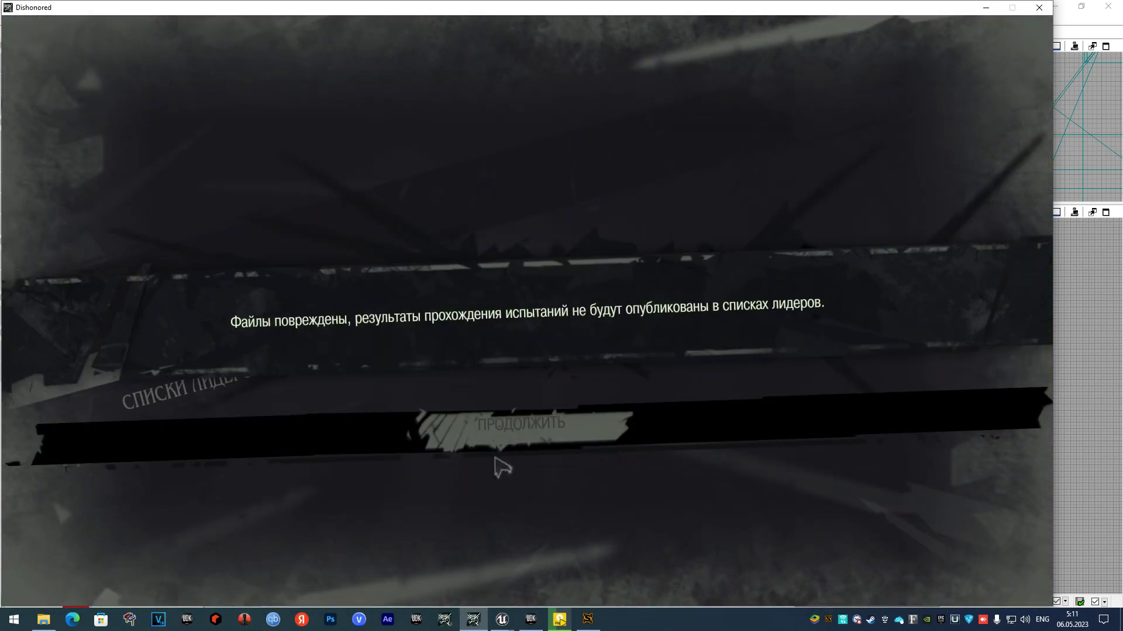
click(501, 464)
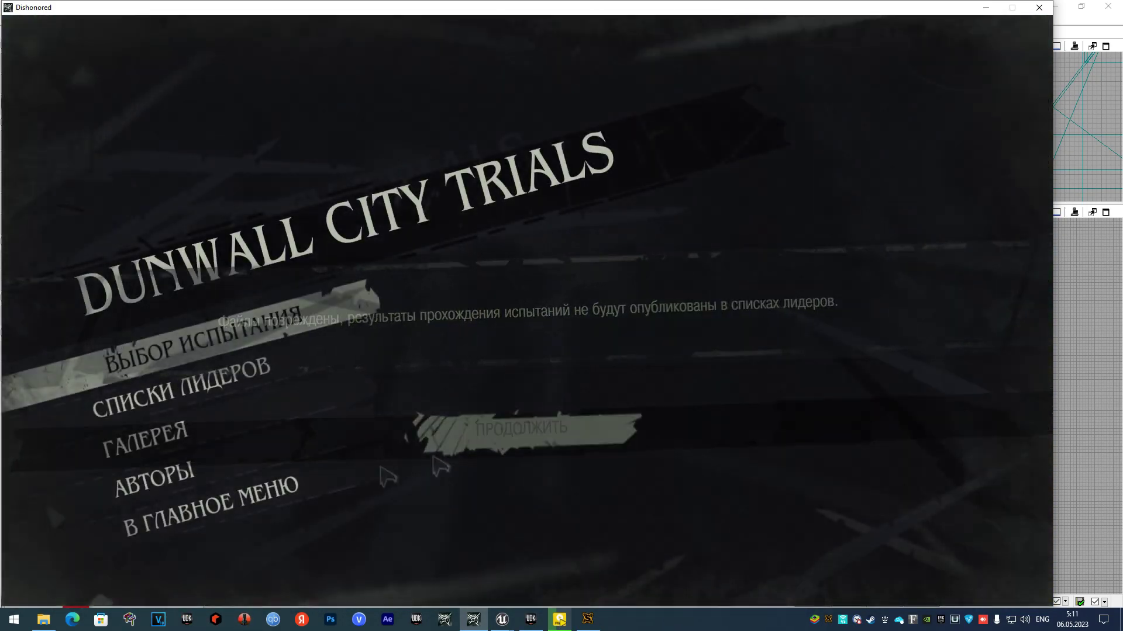
key(Escape)
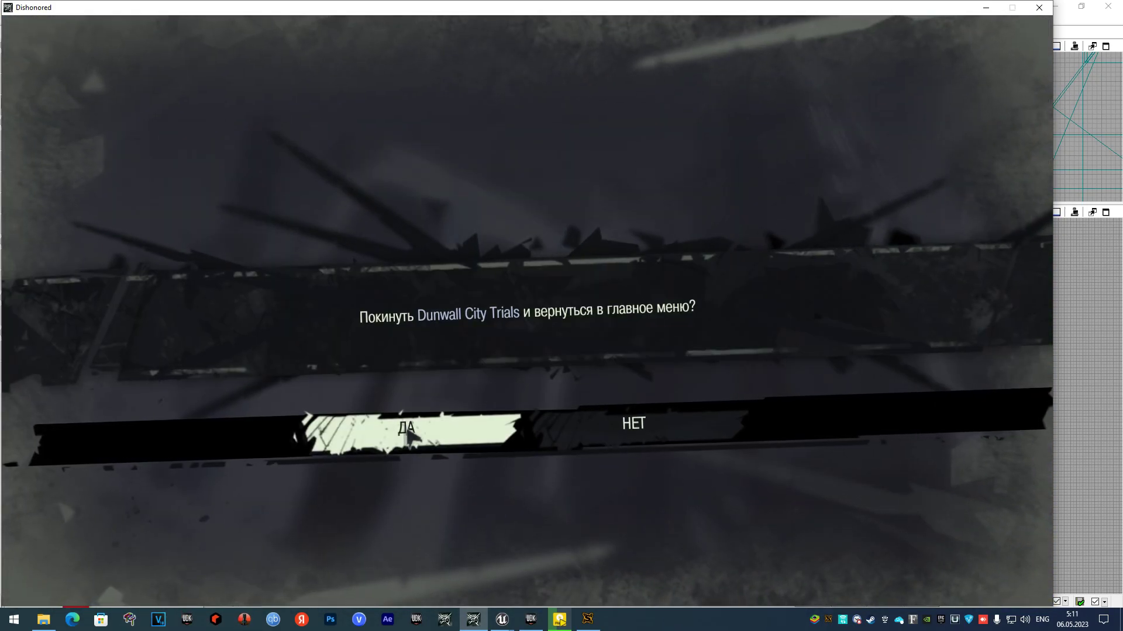
click(402, 431)
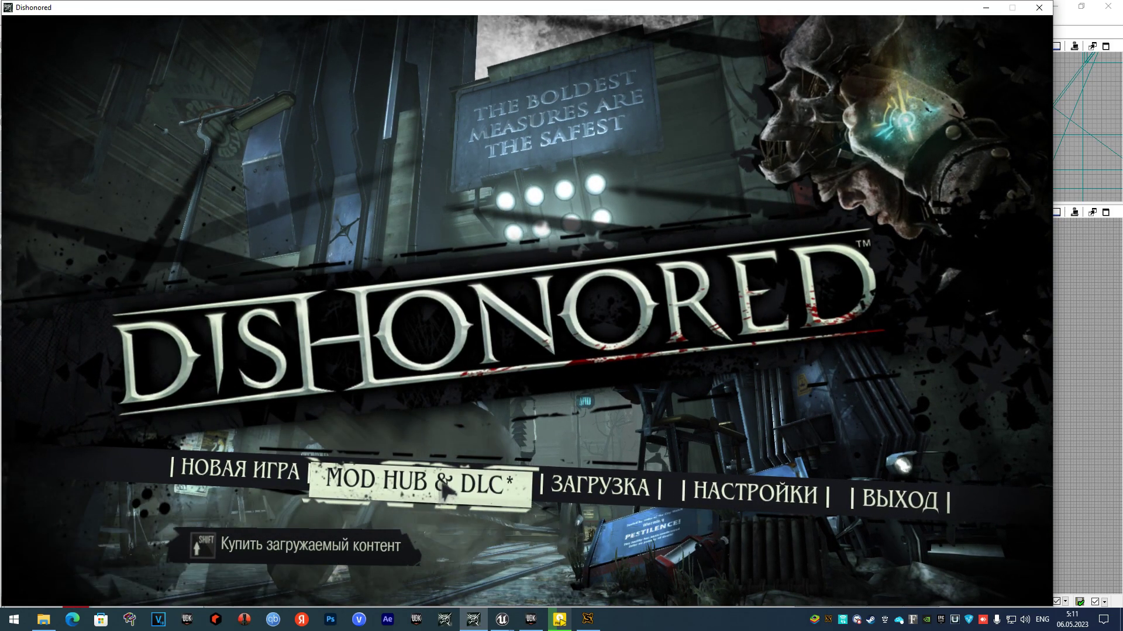
Relaunch the Mod Hub campaign and activate the box that loads the ГОВНОМОД V1.0 ALPHA map.
click(445, 491)
click(377, 359)
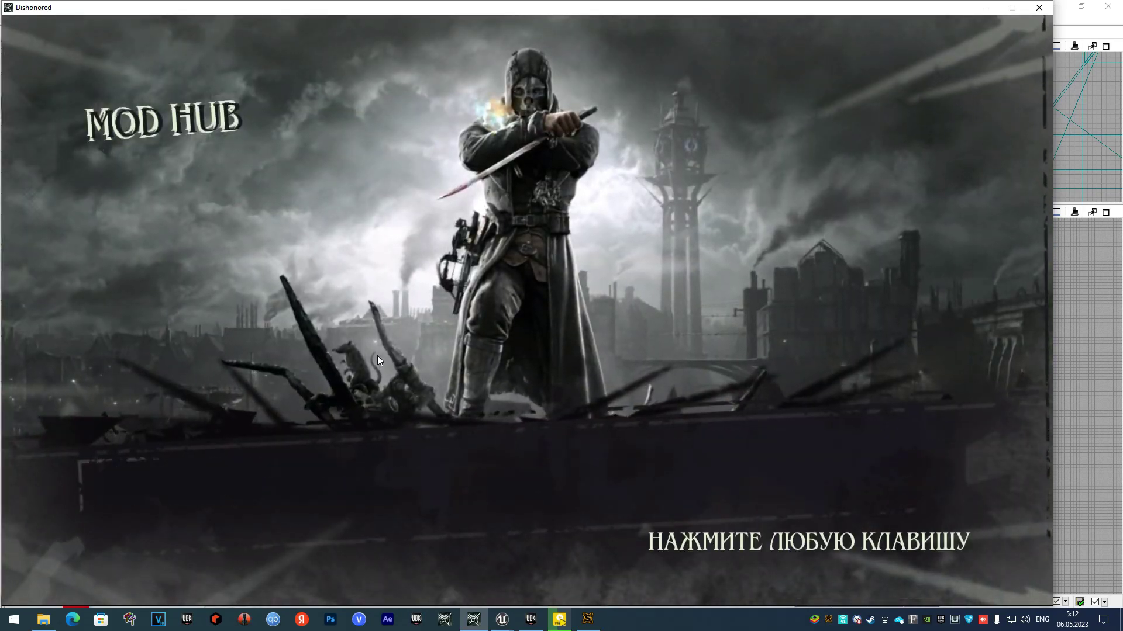
click(377, 360)
key(w)
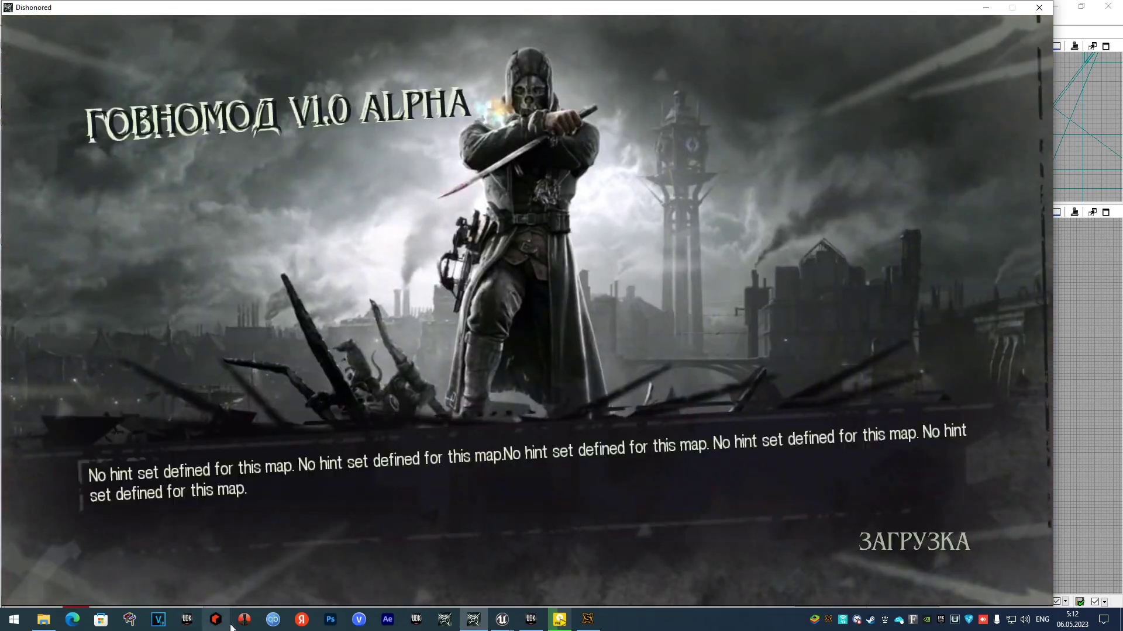
Equip Blink and teleport across the tower, floor and raised checkered block.
key(q)
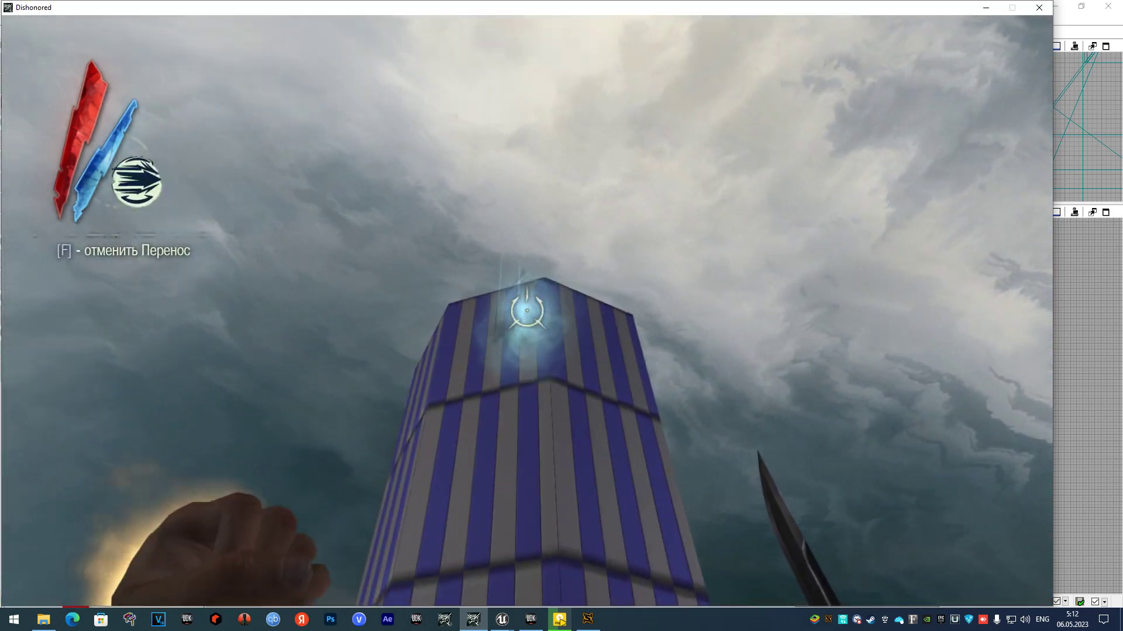
right_click(526, 310)
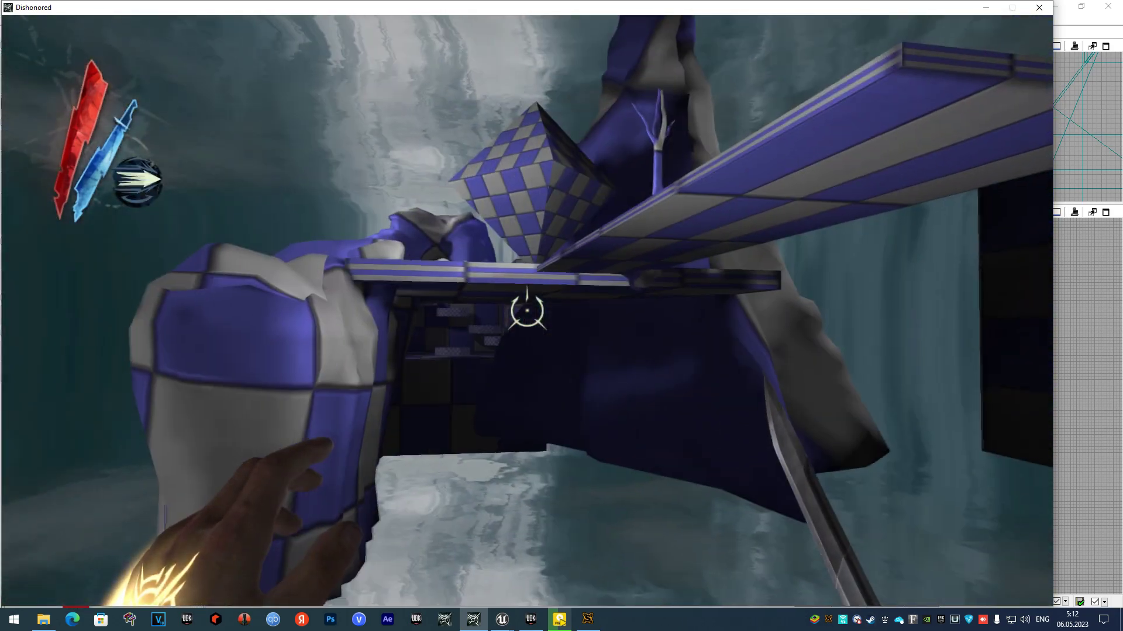
right_click(527, 310)
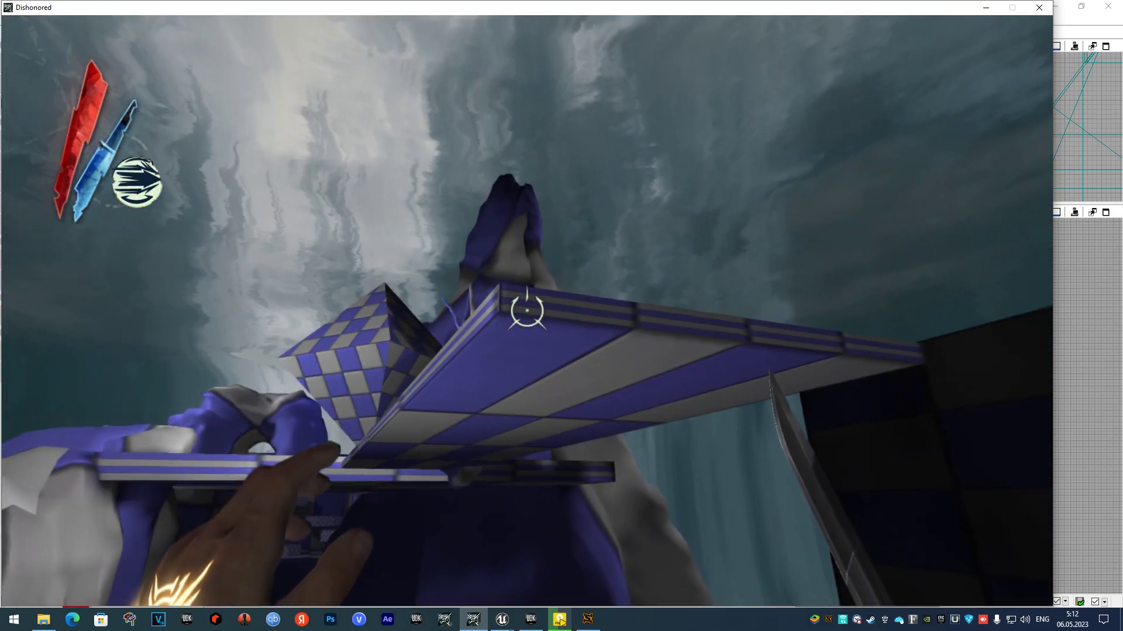
right_click(527, 310)
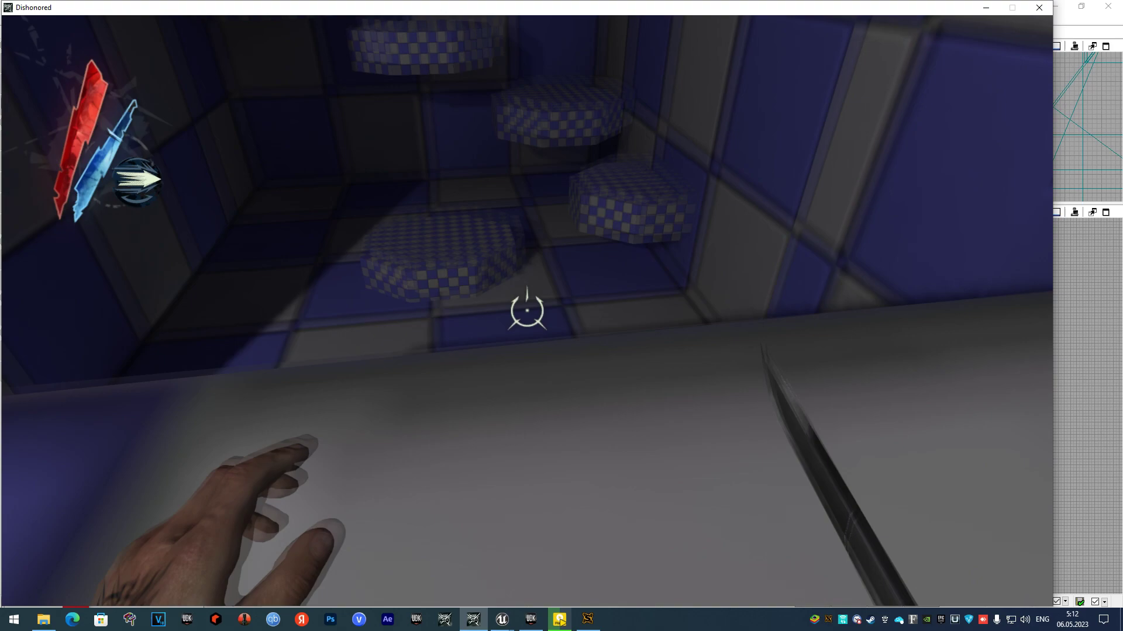
right_click(527, 311)
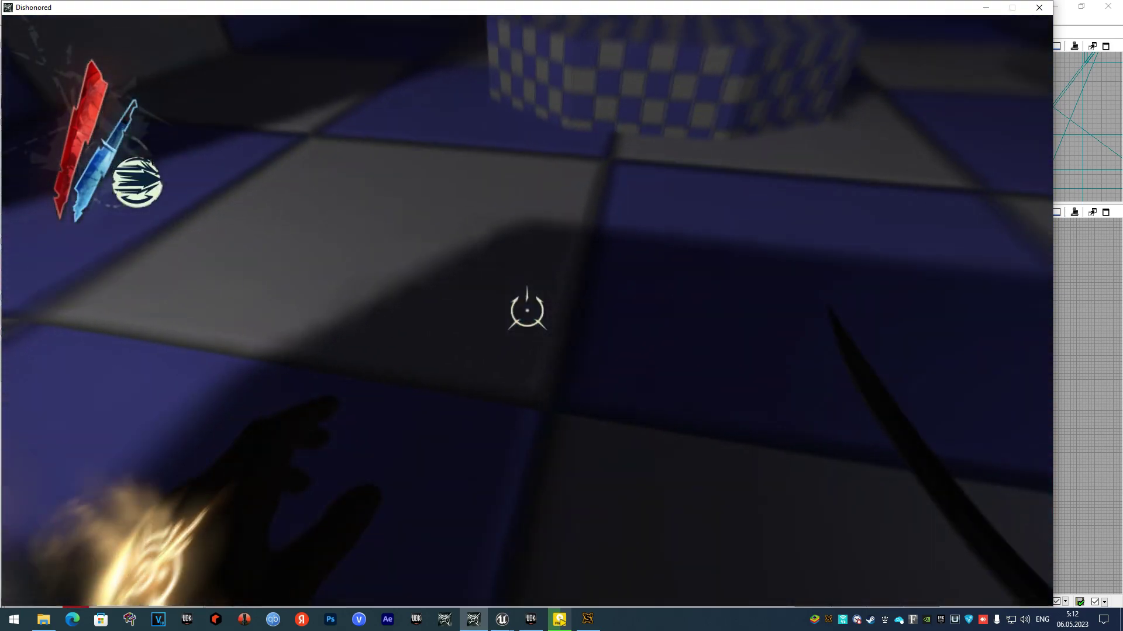
right_click(527, 311)
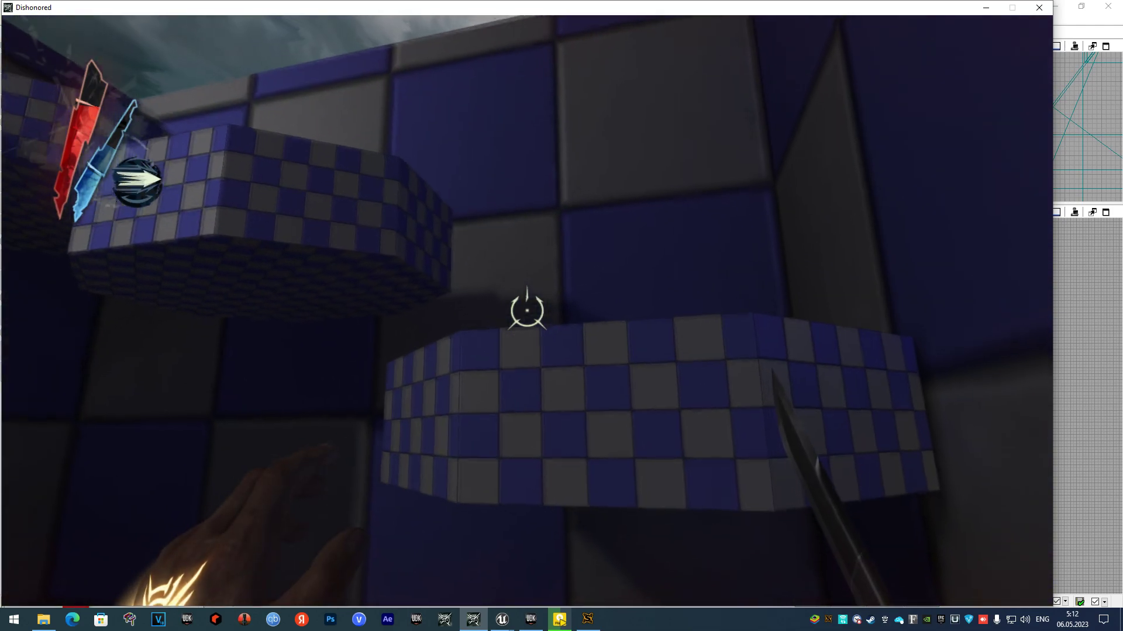
right_click(527, 310)
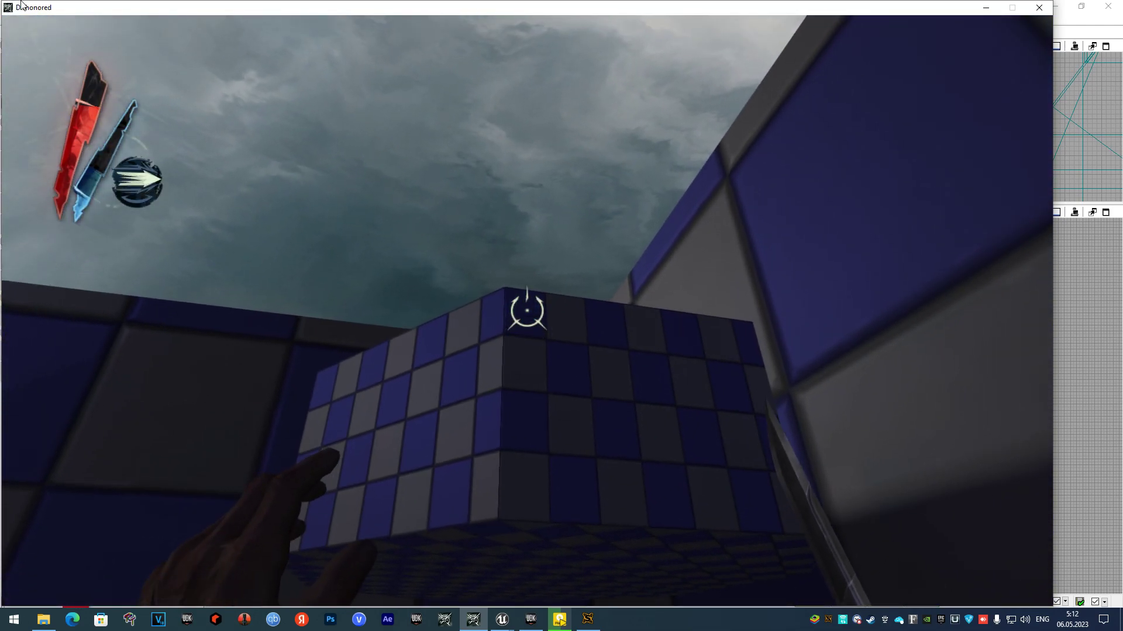
right_click(527, 311)
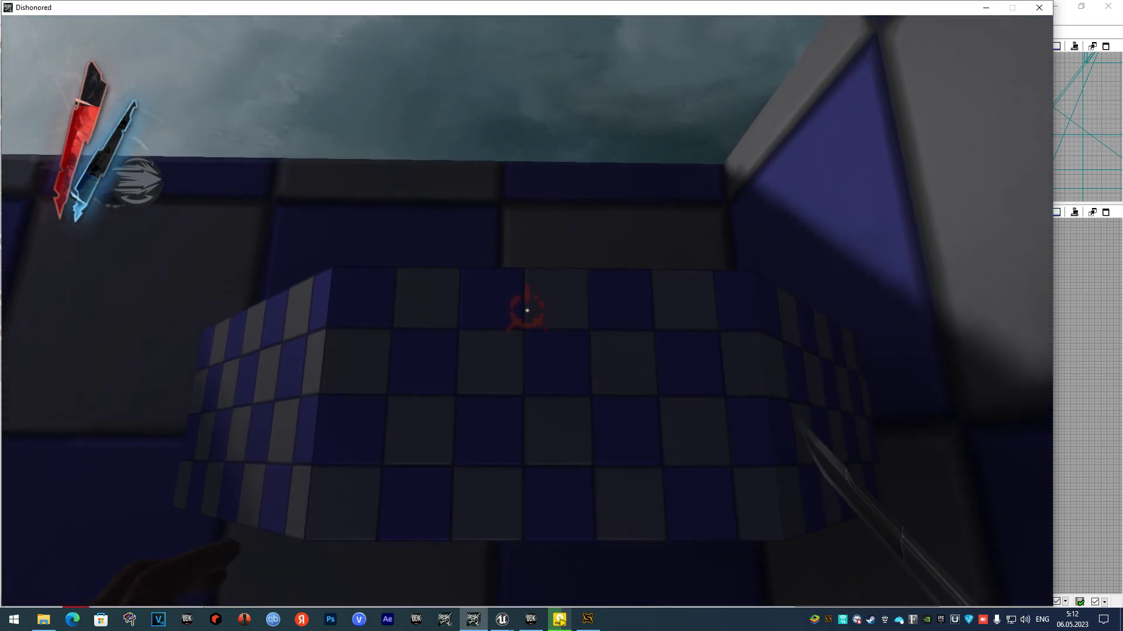
right_click(527, 310)
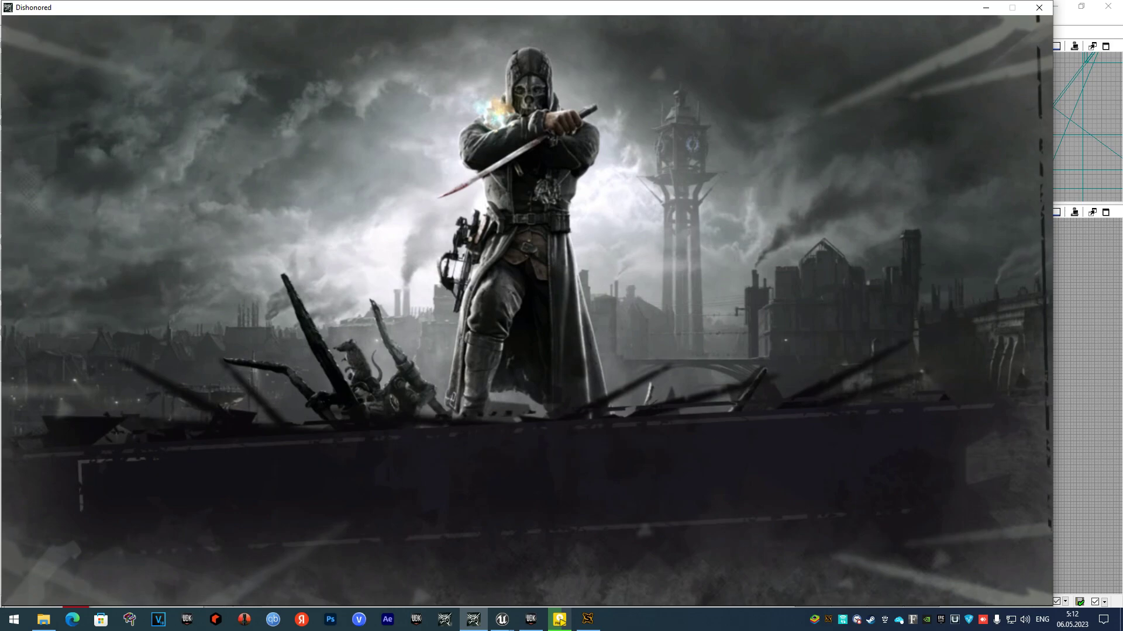
Quit back to UDK, minimize the Maps folder, and select the wooden cabinet in the room.
key(alt+Tab)
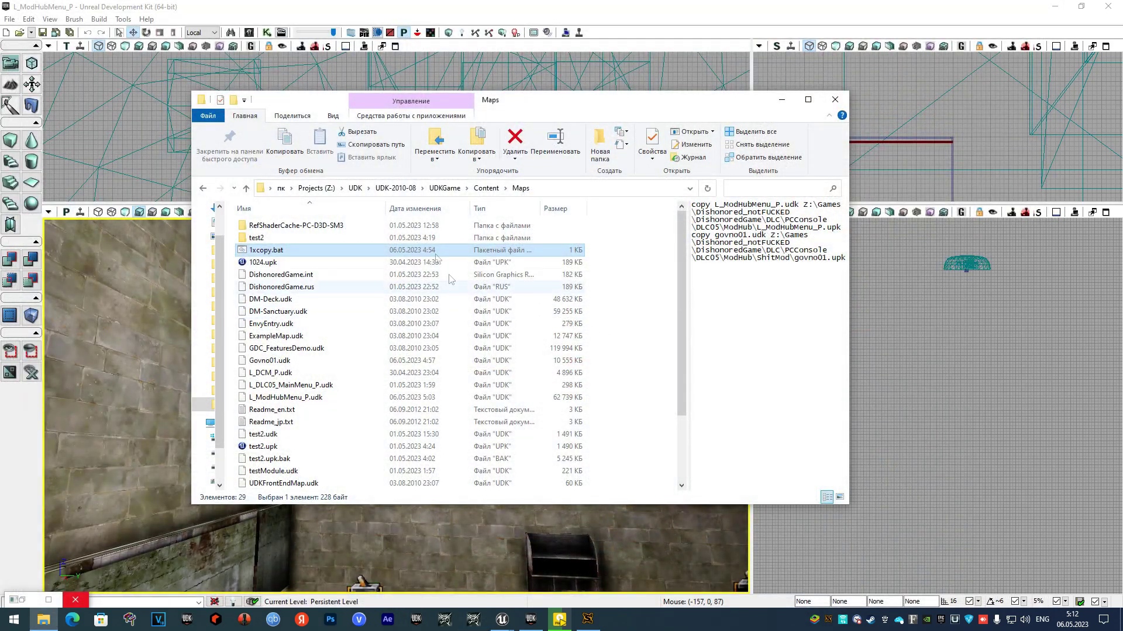
click(785, 103)
right_drag(396, 406, 395, 406)
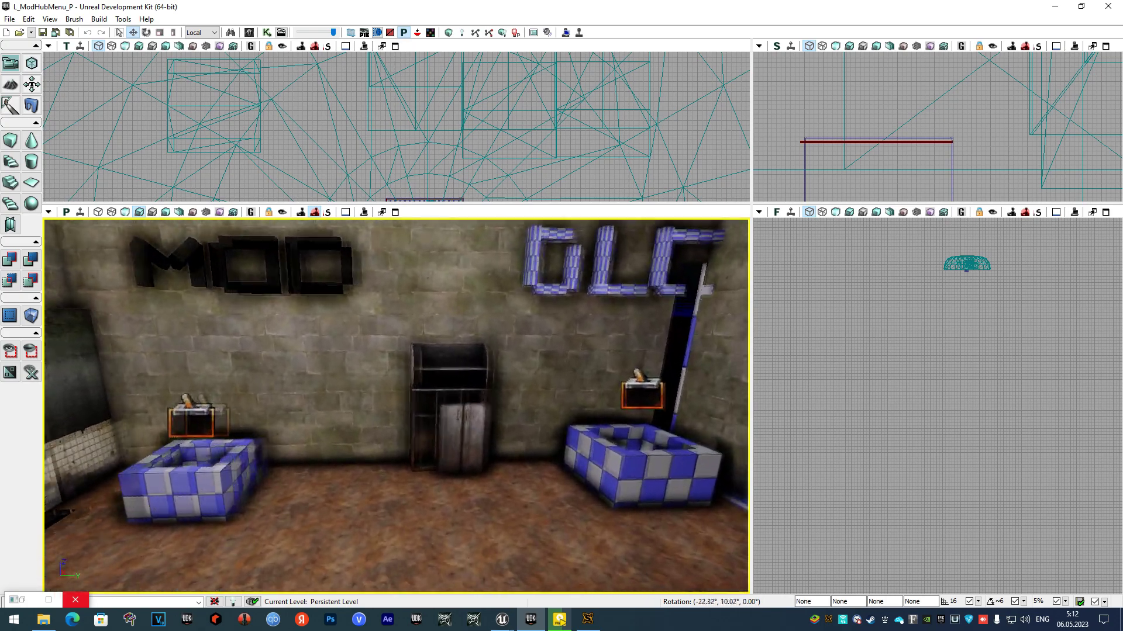
click(382, 383)
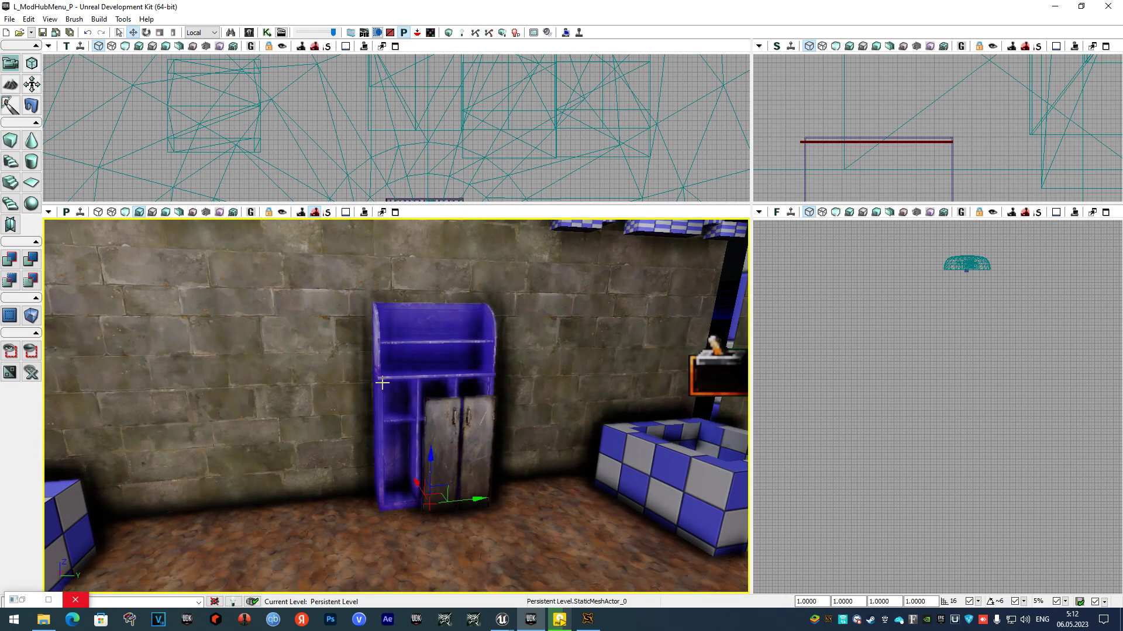
Paste a copy of the cabinet, try pulling its window frame out, then undo that move.
click(29, 19)
click(59, 149)
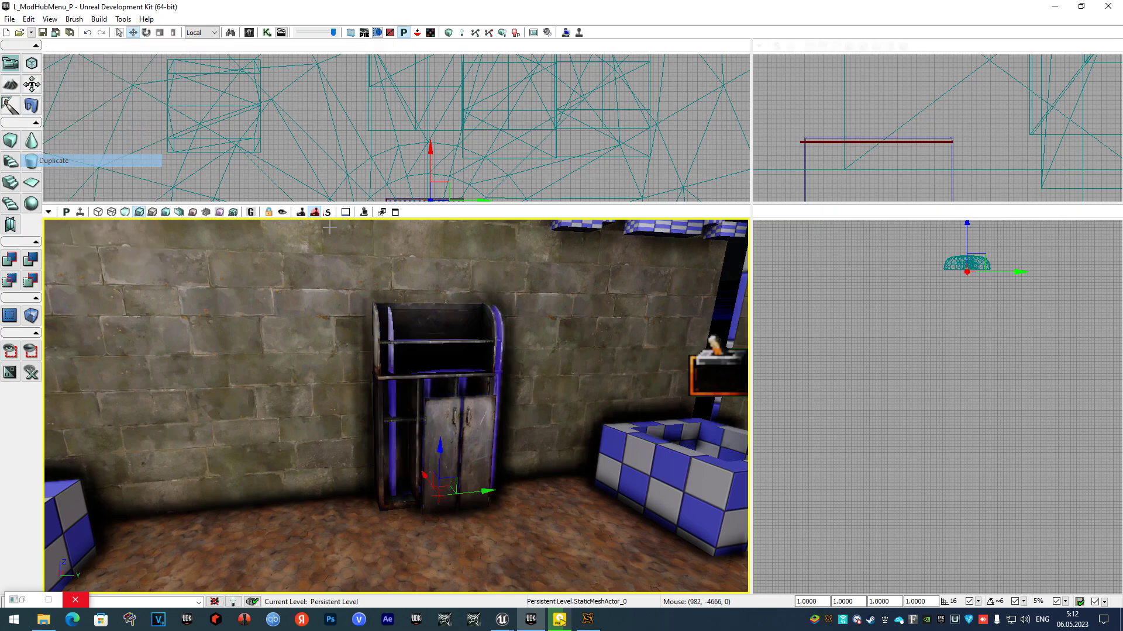
drag(482, 492, 485, 425)
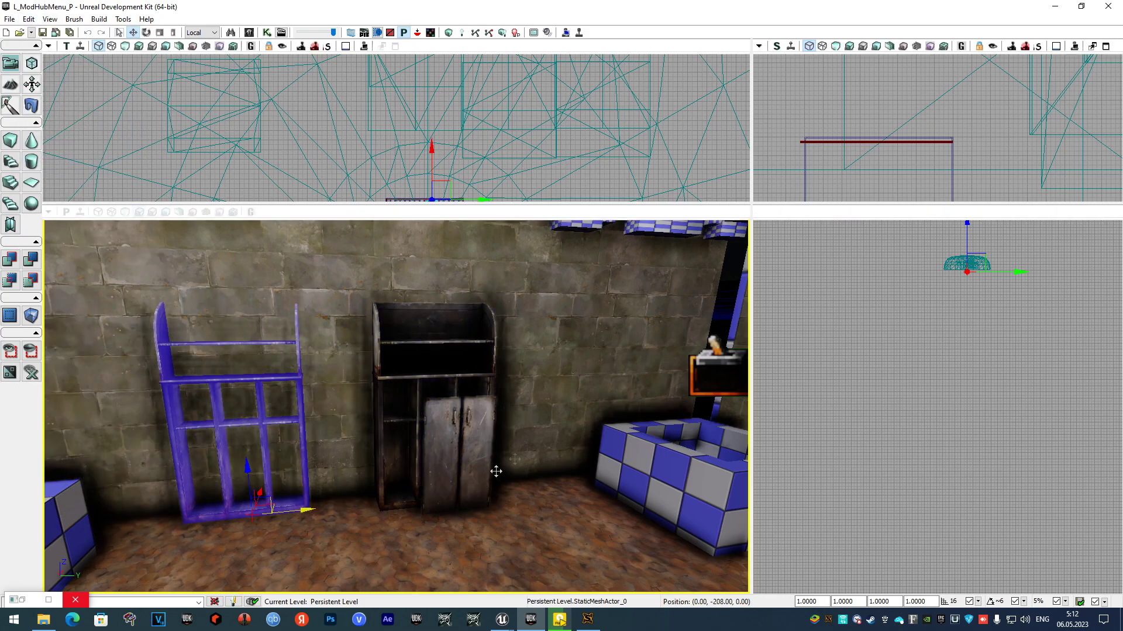
right_drag(484, 426, 559, 425)
drag(400, 414, 391, 414)
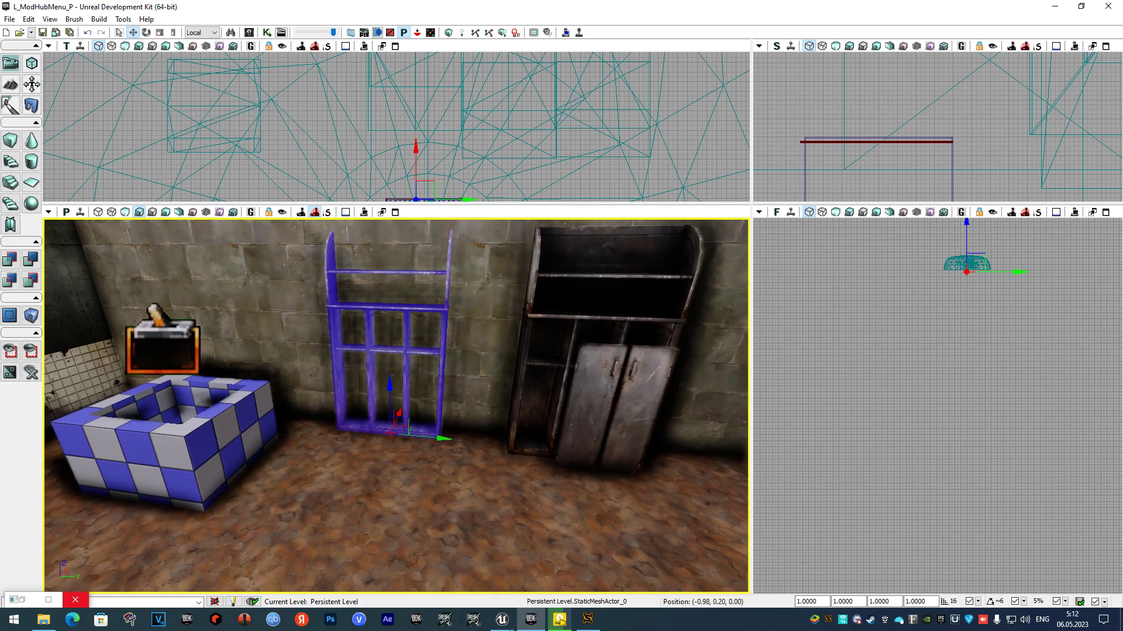
key(ctrl+z)
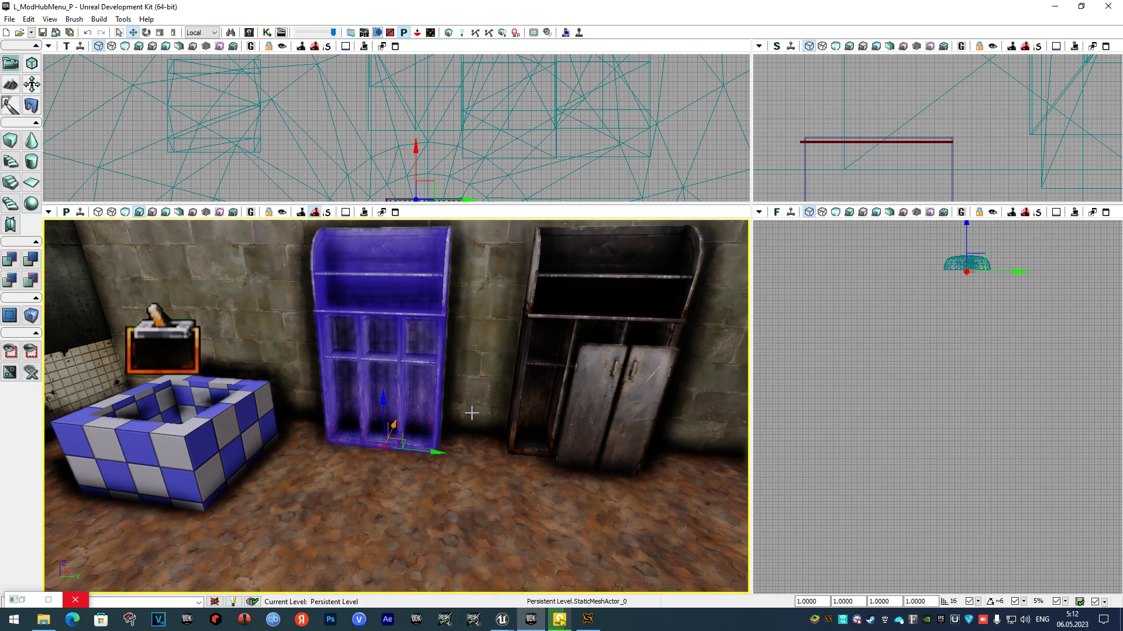
Switch the viewport to Unlit and angle the view toward the townhouse facades.
drag(469, 408, 450, 446)
mouse_move(451, 447)
right_down()
mouse_move(454, 479)
mouse_move(462, 444)
right_up()
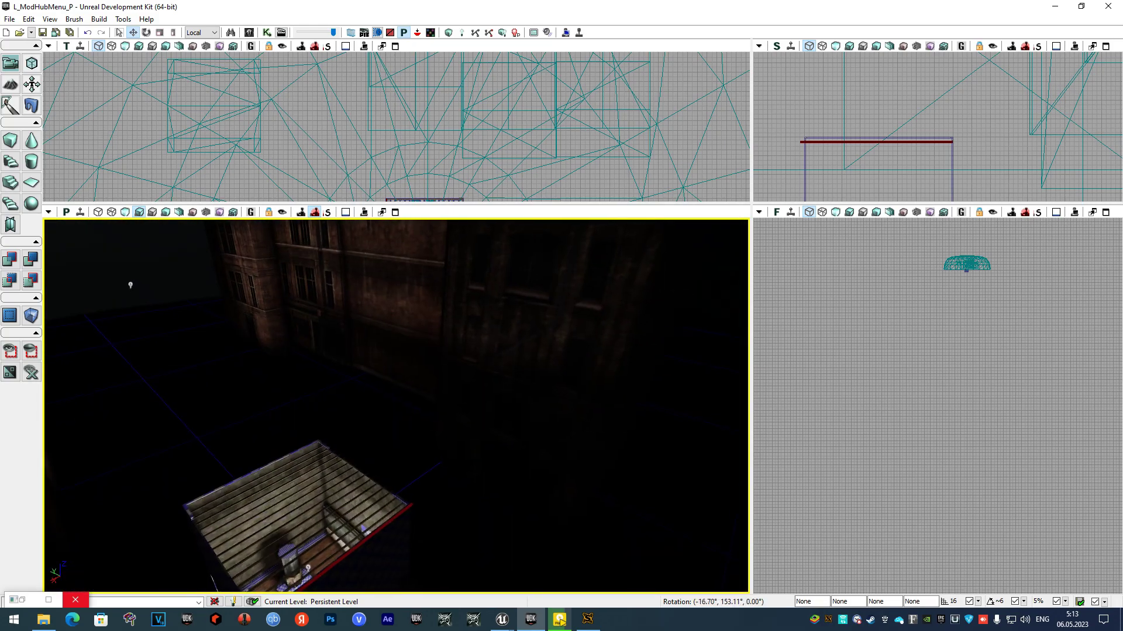
right_drag(462, 445, 458, 421)
click(125, 212)
mouse_move(326, 376)
right_down()
mouse_move(444, 364)
mouse_move(380, 328)
right_up()
Duplicate the middle townhouse and move the copy down and sideways along X.
click(384, 352)
click(29, 19)
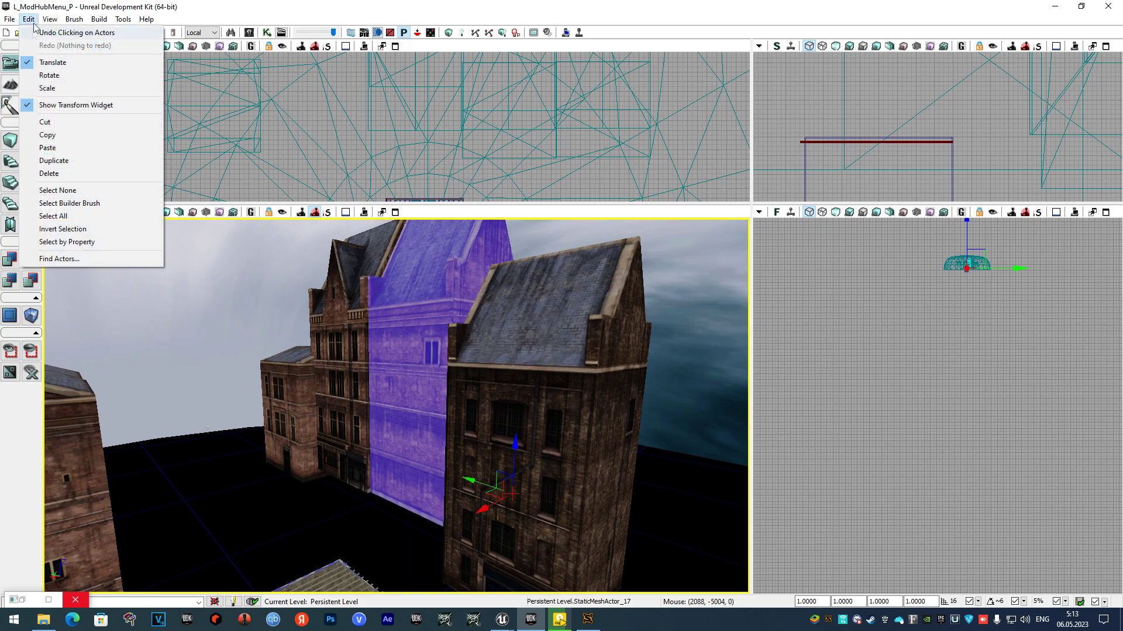
click(49, 161)
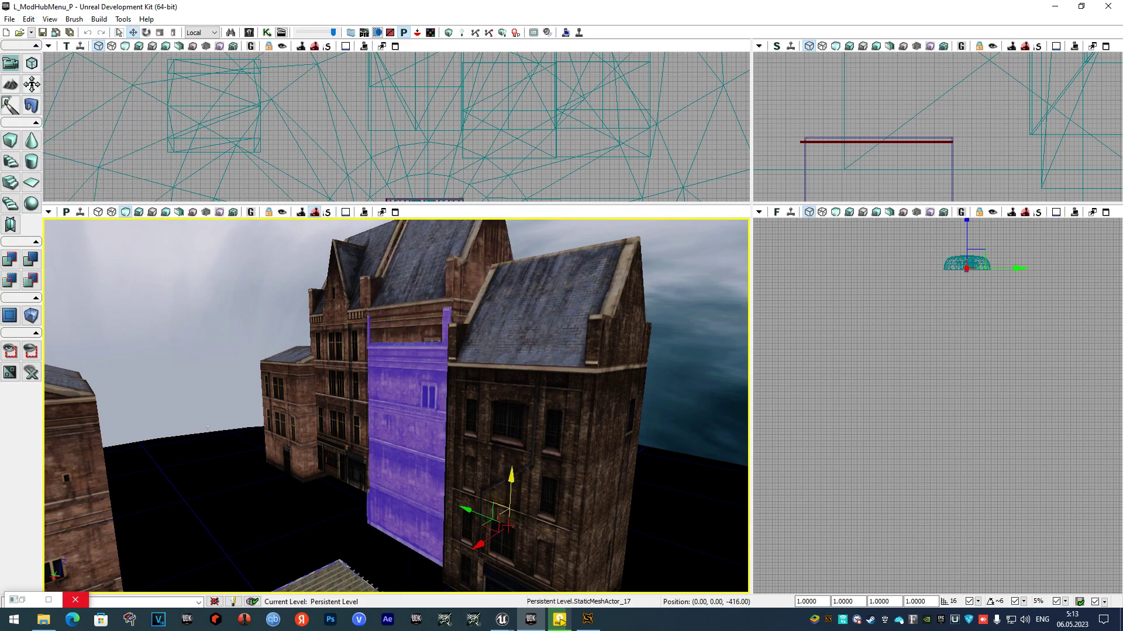
drag(512, 462, 492, 515)
drag(479, 566, 457, 584)
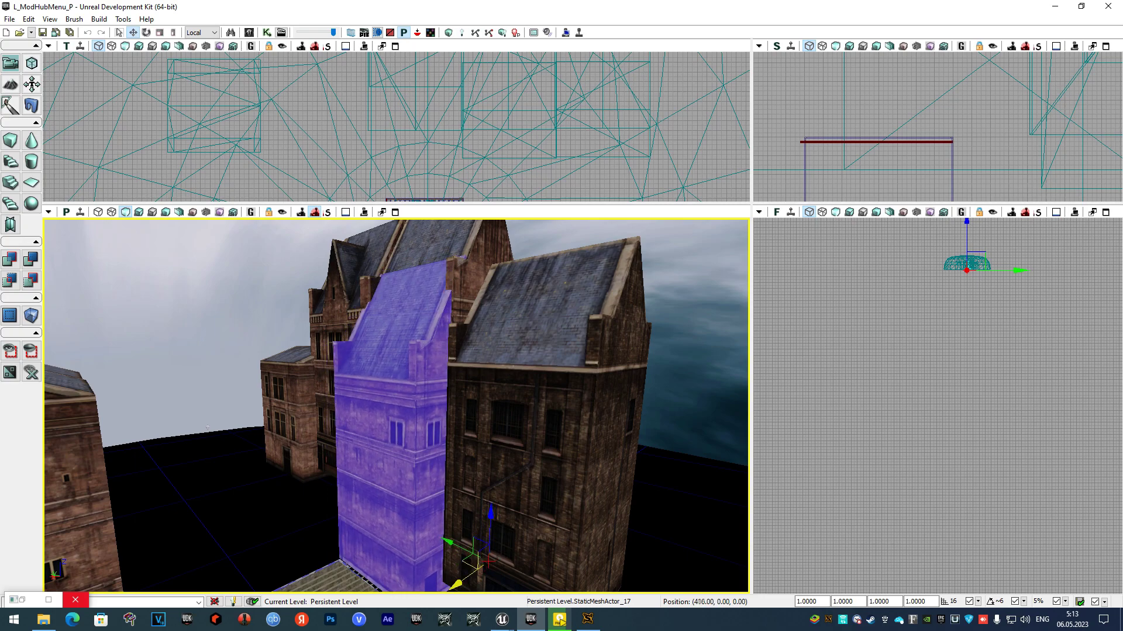
right_drag(457, 584, 457, 588)
key(Escape)
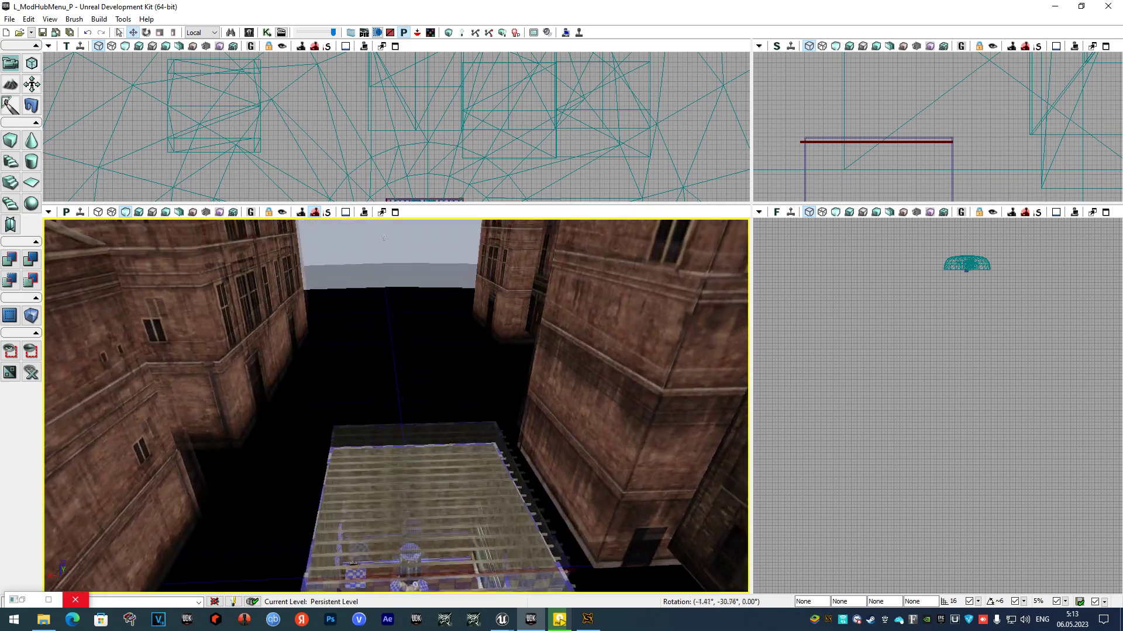
Select PointLight_2, switch the viewport to Lit, and scale up its radius.
click(380, 440)
right_drag(380, 440, 380, 439)
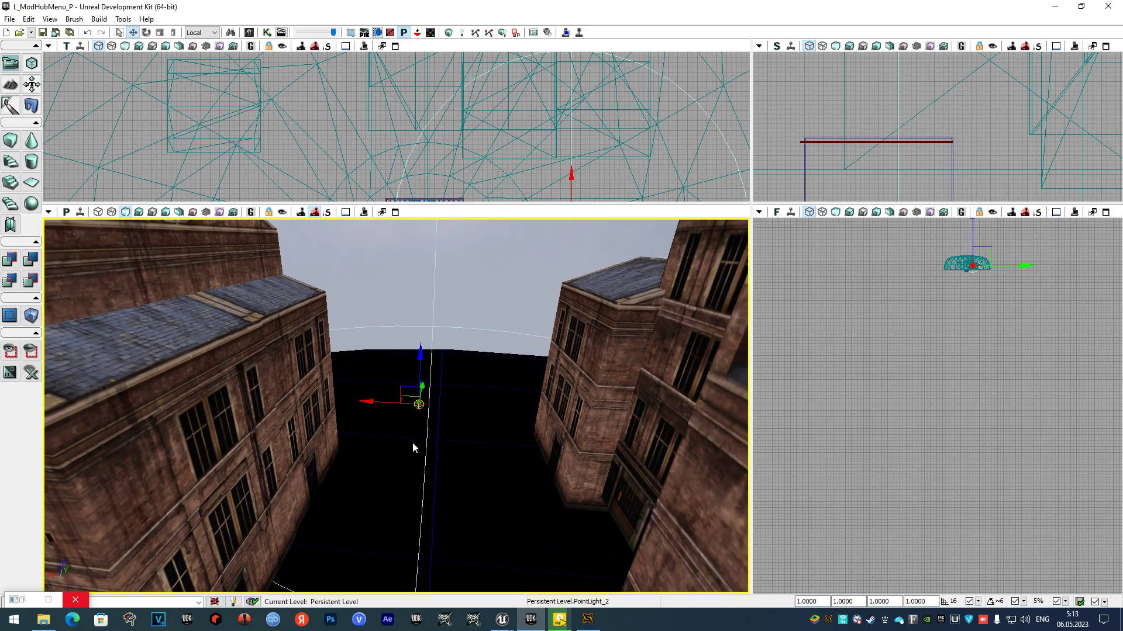
click(138, 212)
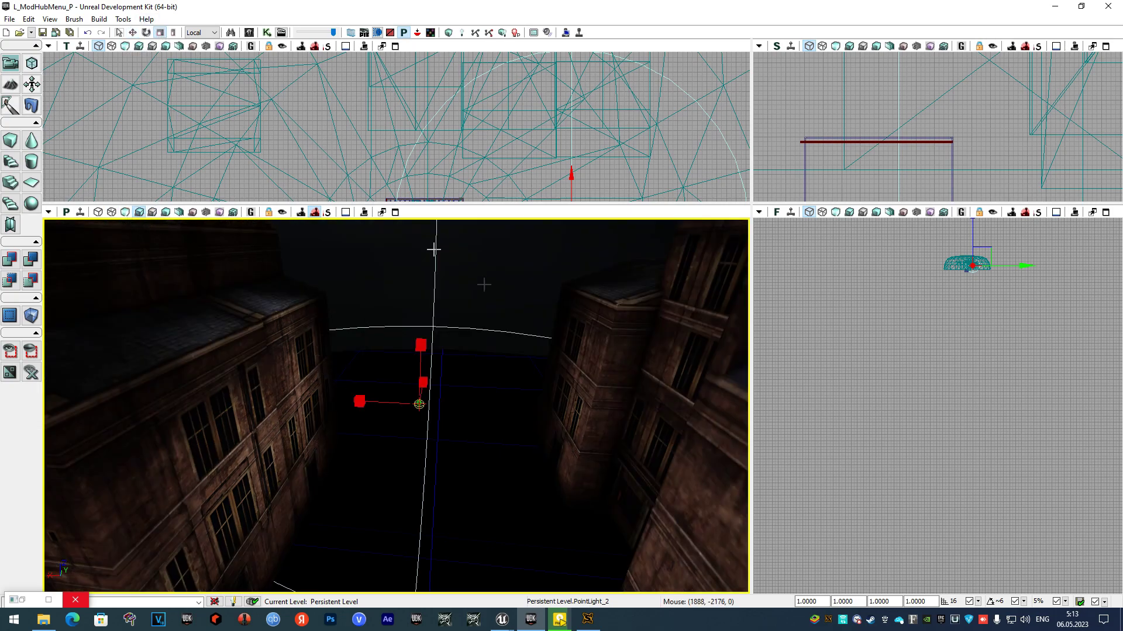
drag(410, 415, 411, 374)
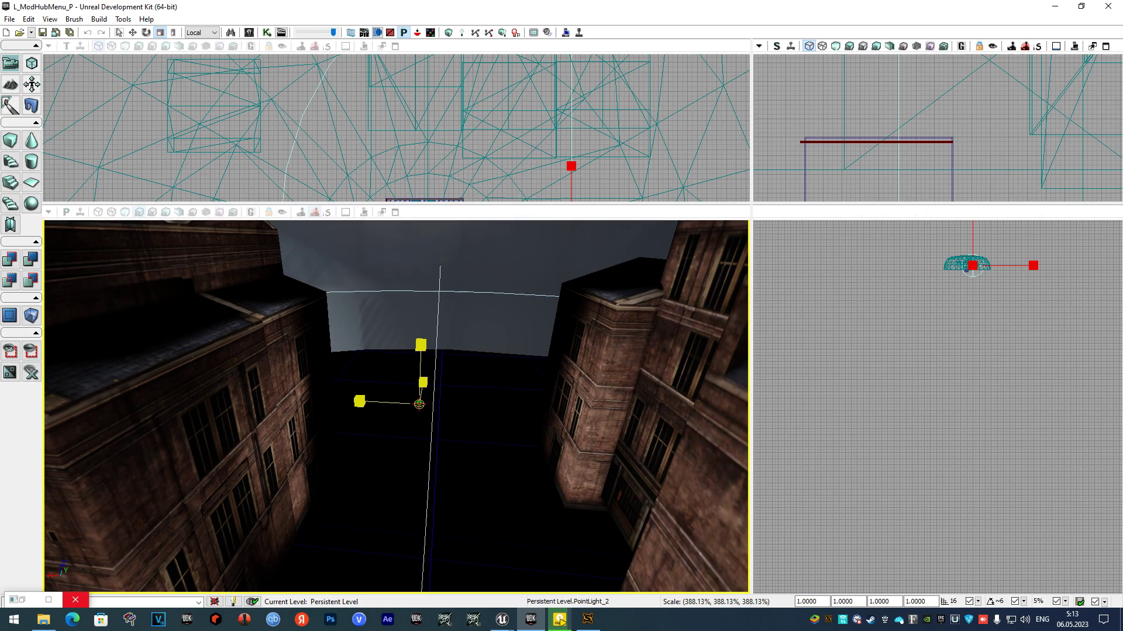
drag(443, 461, 442, 461)
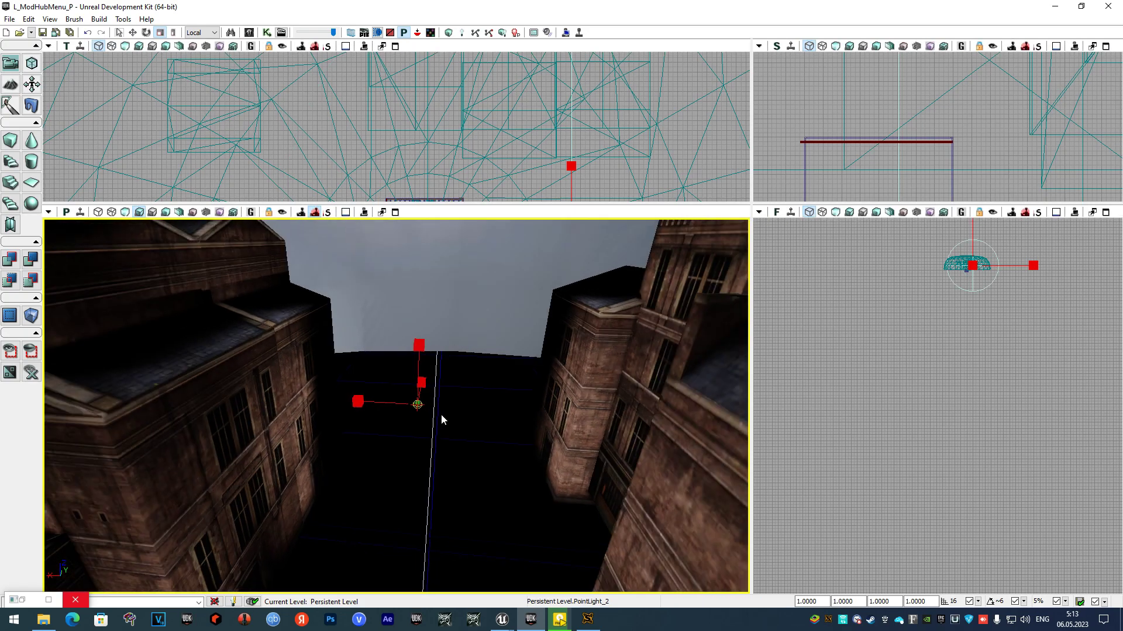
scroll(442, 462, down, 2)
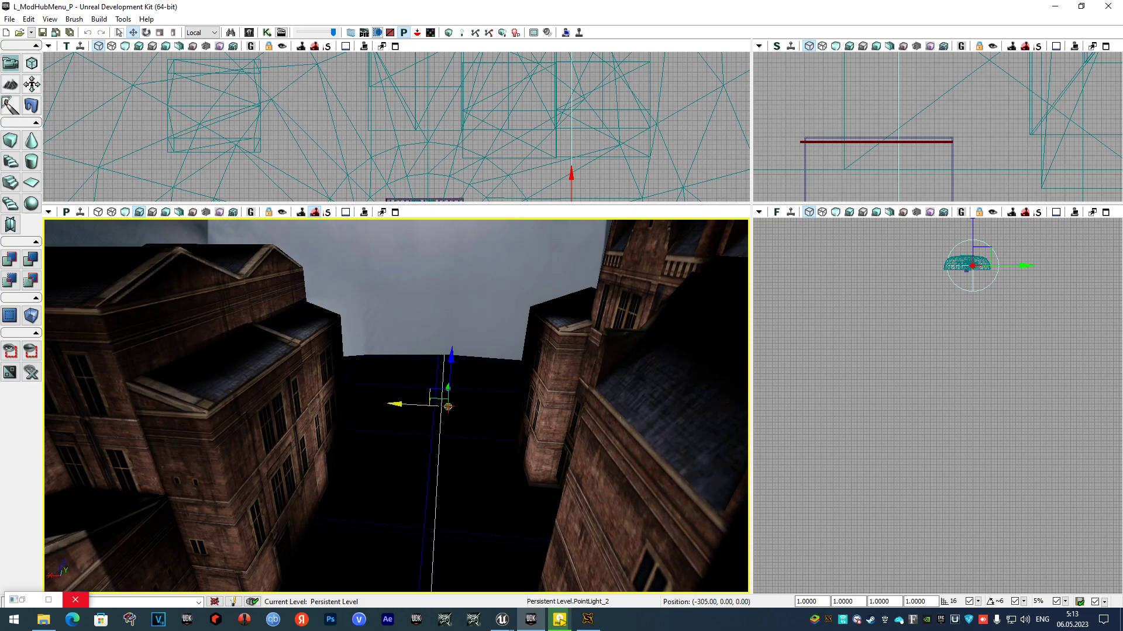
Drag PointLight_2 along Y farther down the alley, away from the wooden crate.
right_drag(443, 461, 409, 527)
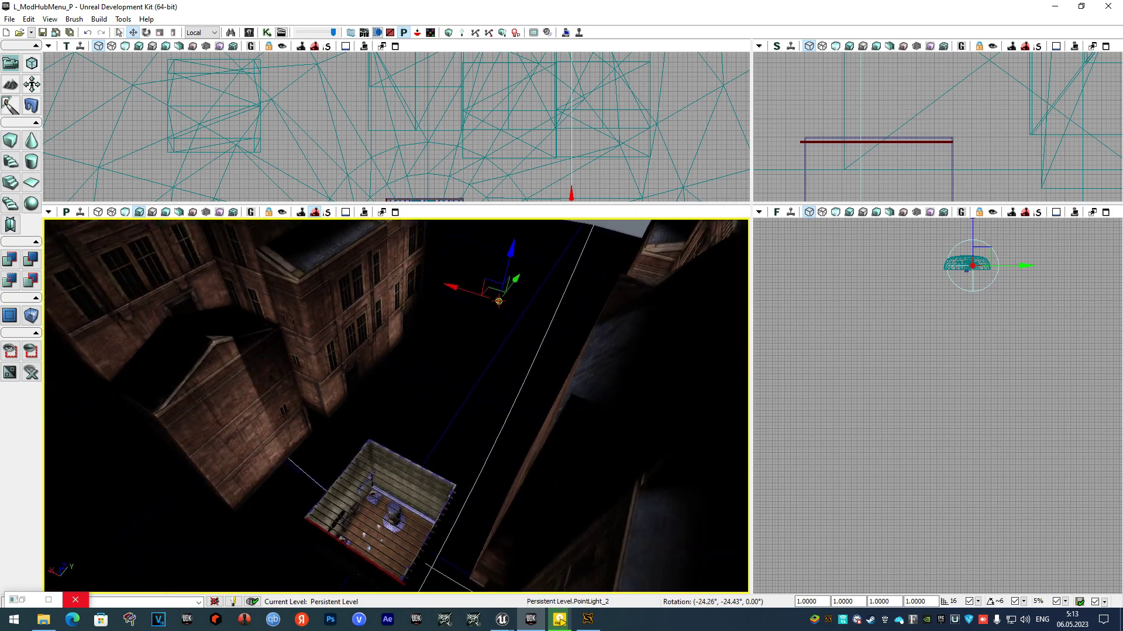
right_drag(533, 298, 533, 299)
mouse_move(520, 288)
mouse_down()
mouse_move(473, 355)
mouse_move(546, 255)
mouse_up()
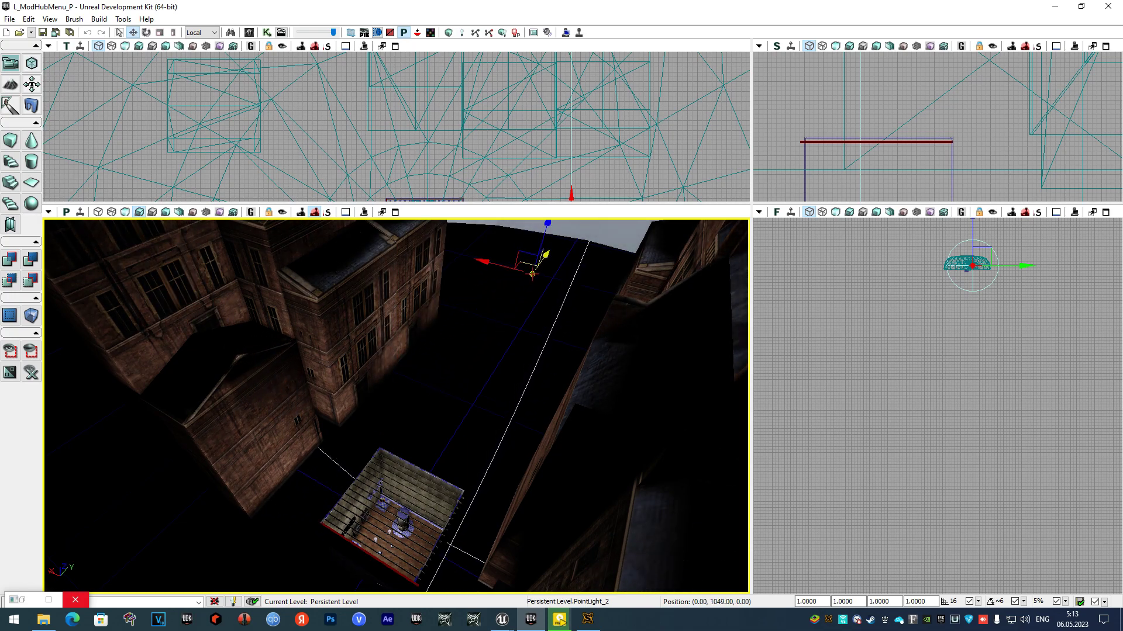
drag(380, 363, 380, 363)
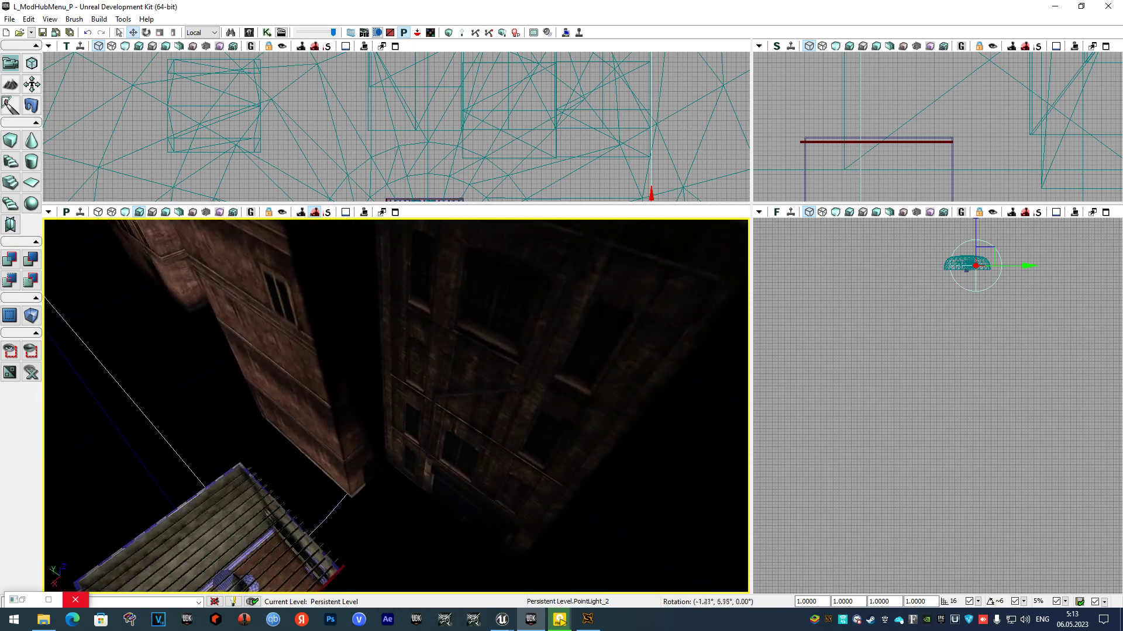
drag(380, 363, 380, 364)
scroll(449, 135, down, 5)
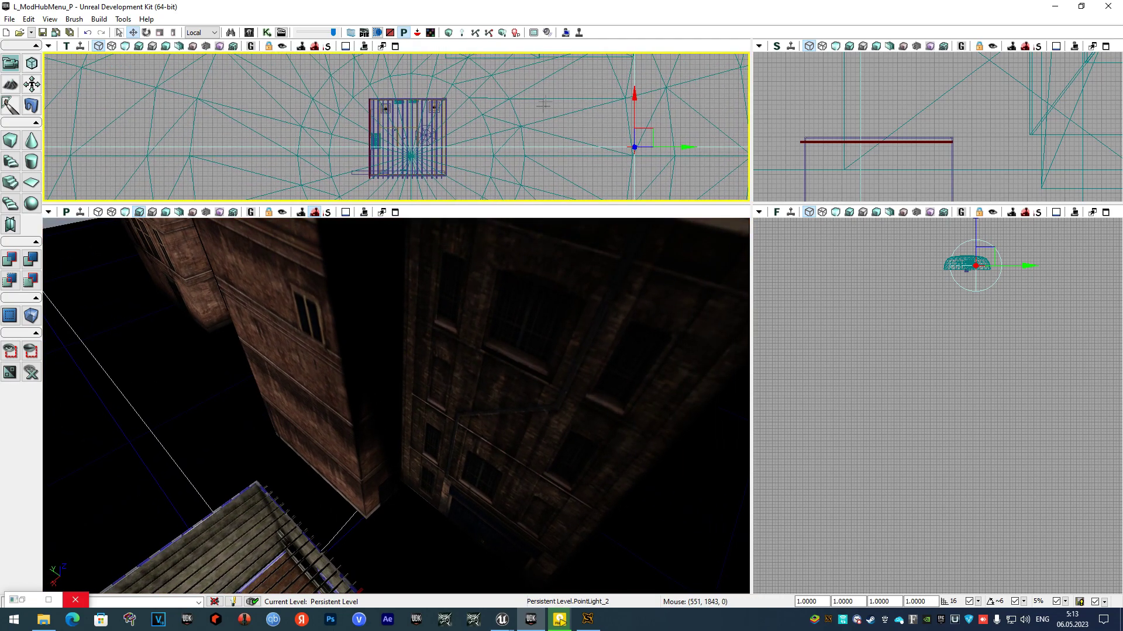
scroll(409, 151, up, 1)
scroll(409, 151, down, 2)
scroll(410, 149, up, 1)
scroll(400, 146, up, 1)
drag(400, 145, 401, 108)
right_click(401, 109)
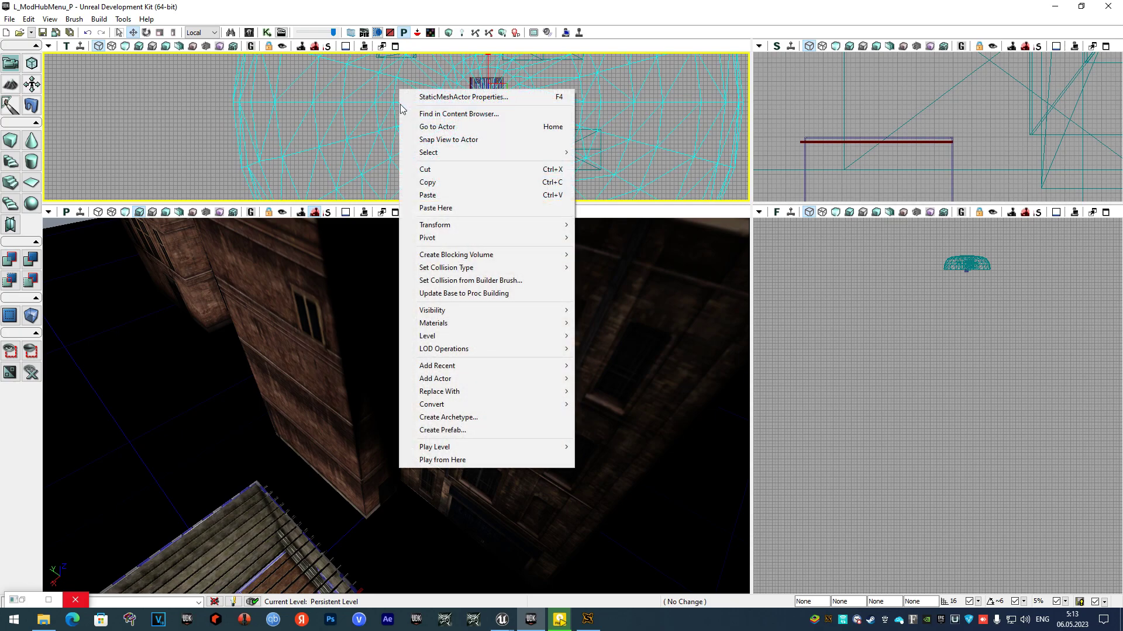
Add PointLight_3 via the Top viewport's Add Light (Point) menu and drag it toward the buildings.
click(187, 190)
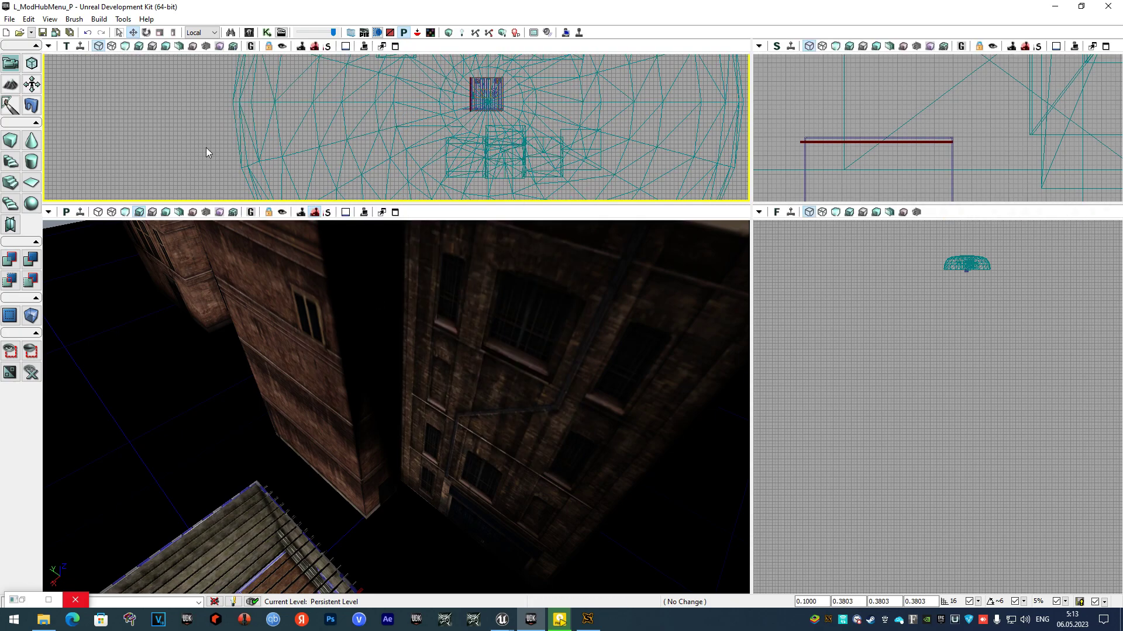
right_click(206, 135)
mouse_move(286, 248)
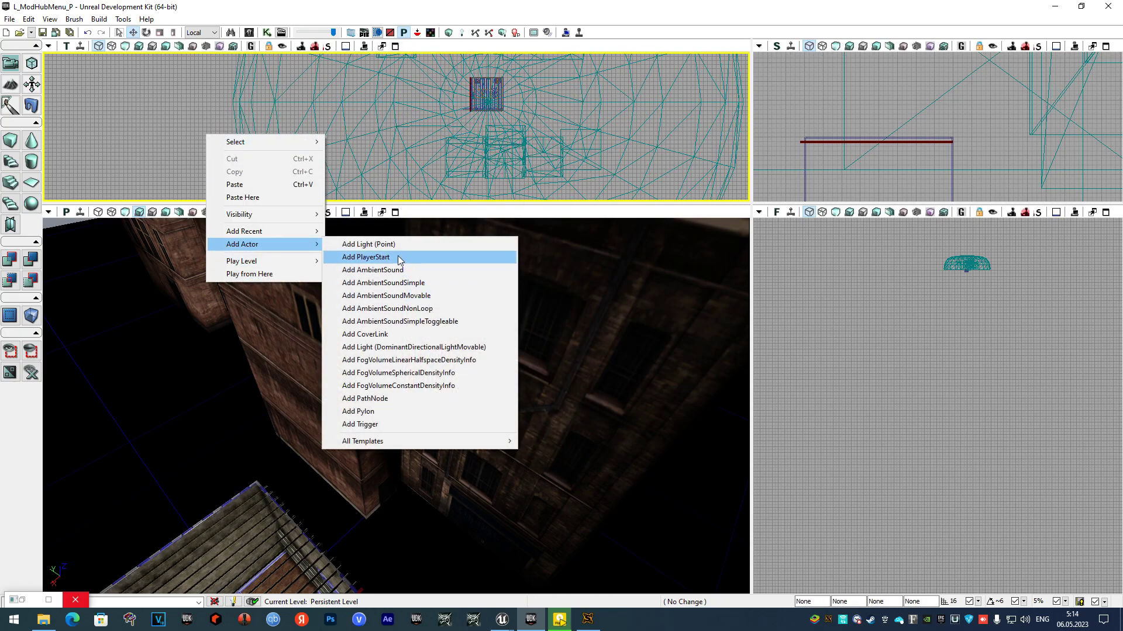
click(560, 619)
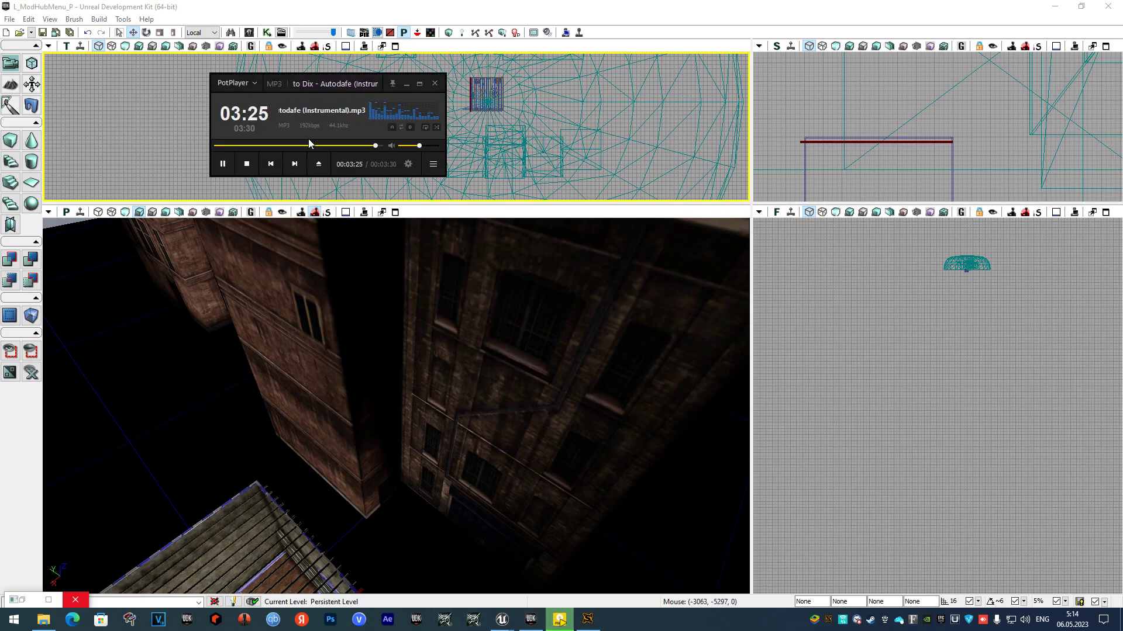
click(183, 129)
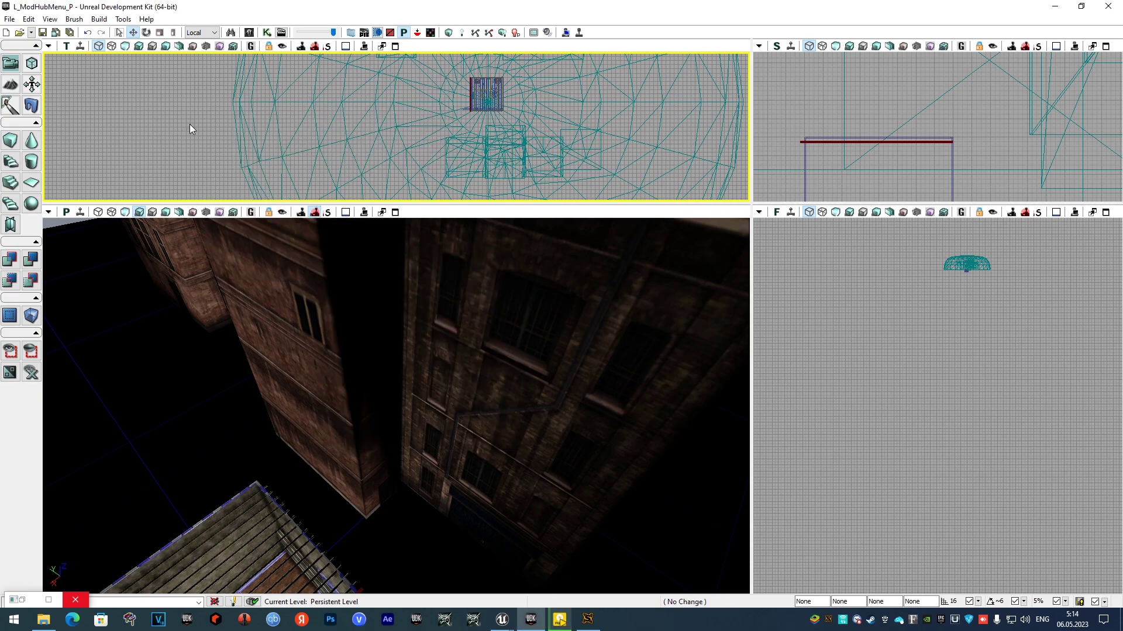
right_click(190, 111)
mouse_move(263, 221)
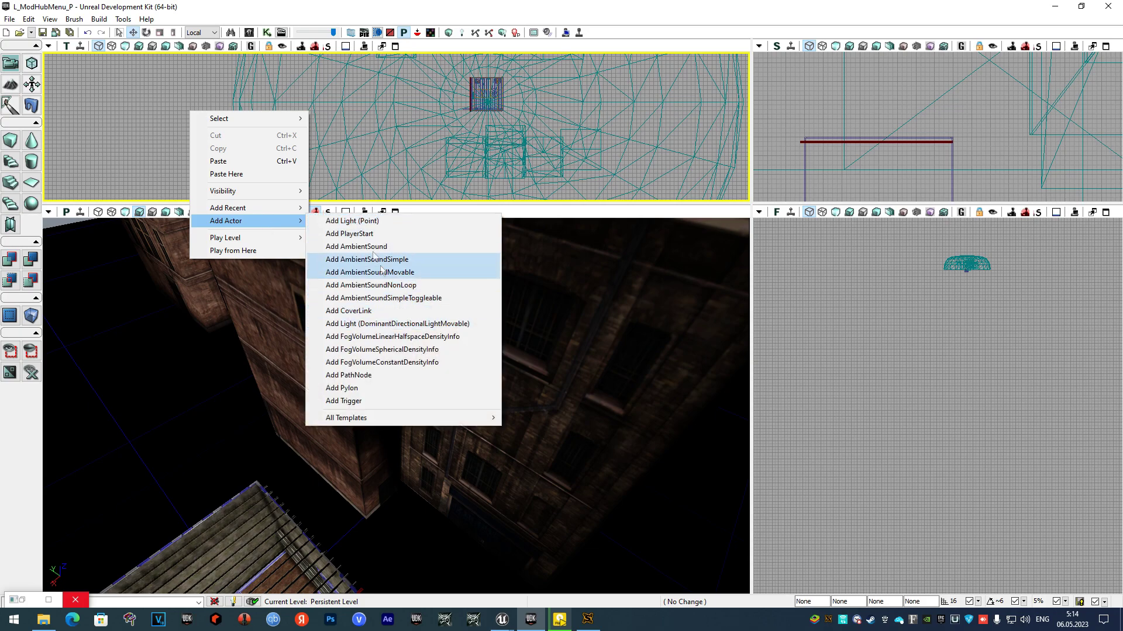
click(366, 221)
scroll(241, 135, down, 3)
drag(261, 136, 366, 135)
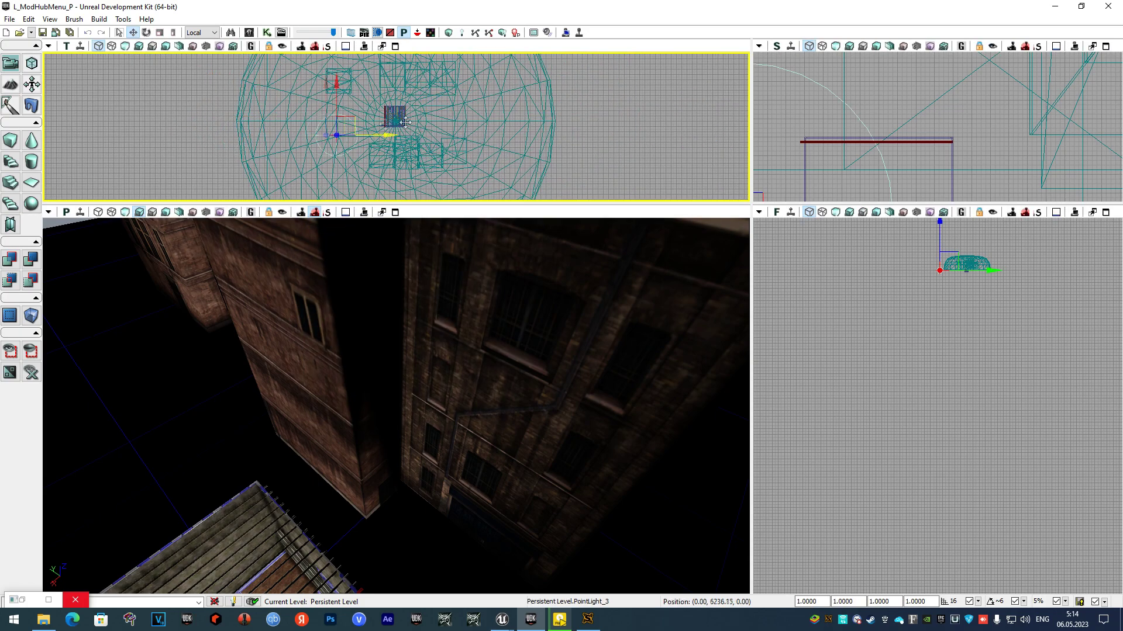
Raise PointLight_3, shift it along Y, and scale its radius beyond the townhouses.
right_drag(391, 306, 480, 405)
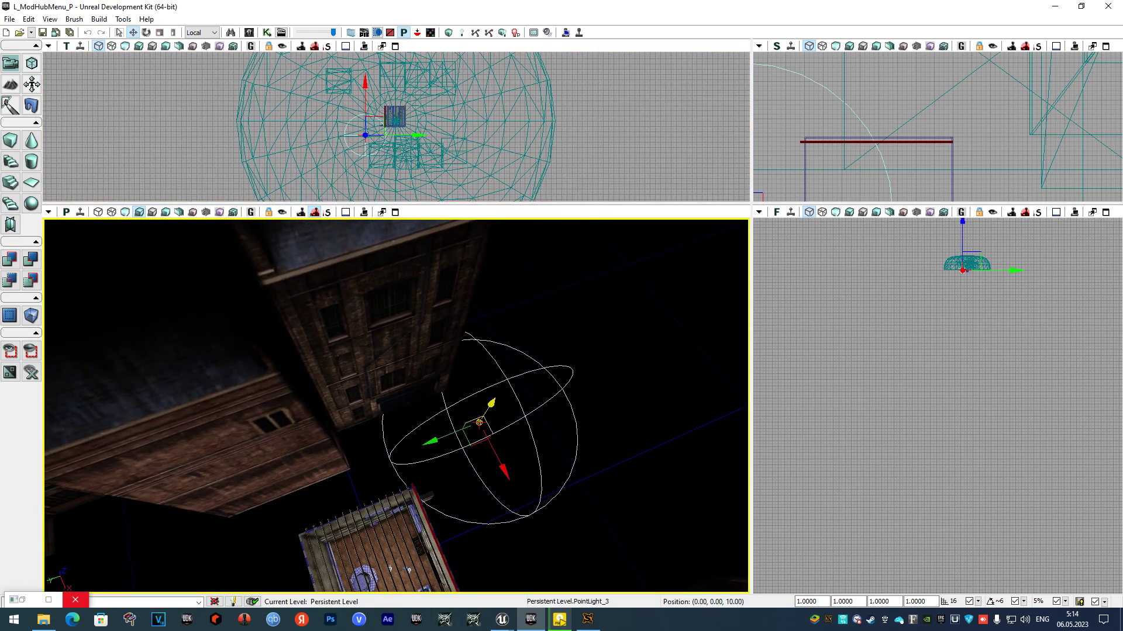
drag(491, 404, 424, 427)
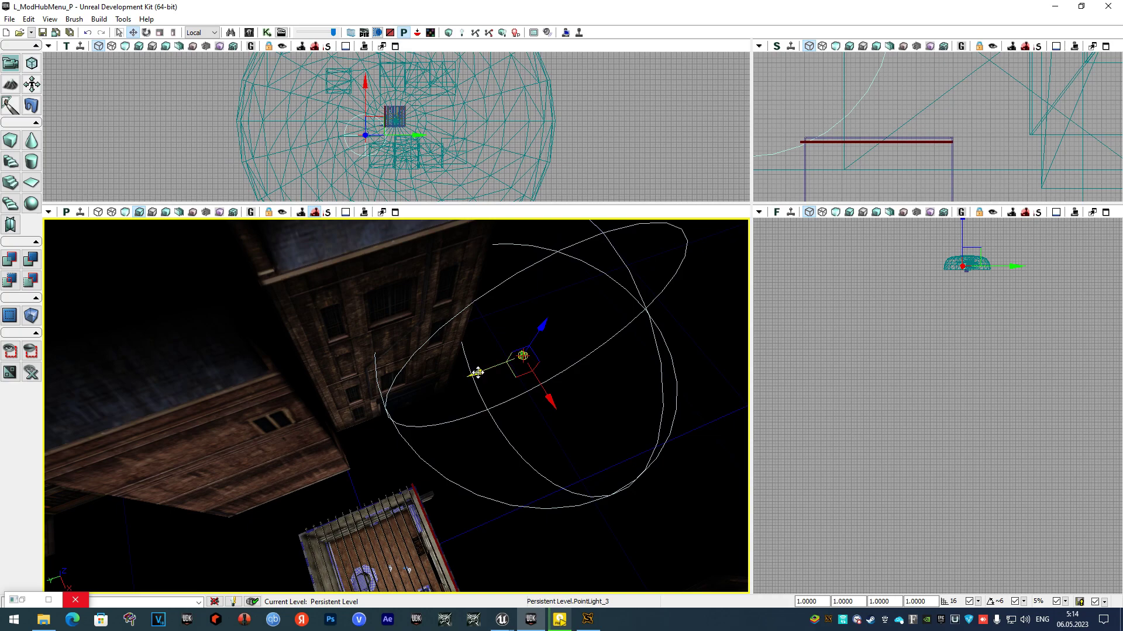
drag(477, 372, 412, 397)
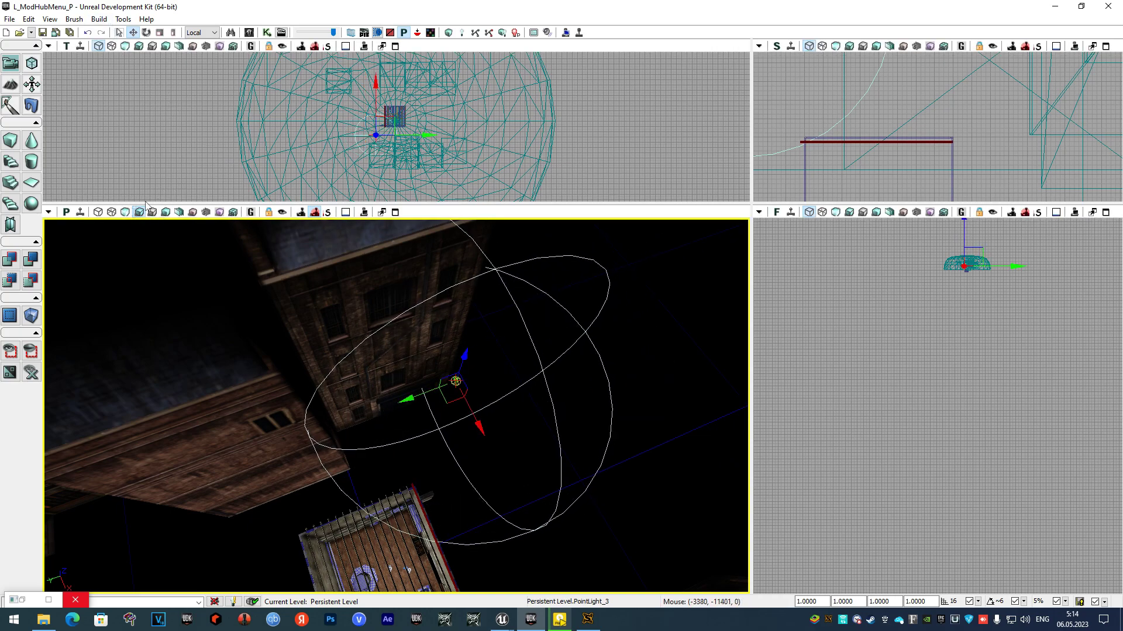
click(160, 33)
drag(455, 382, 561, 382)
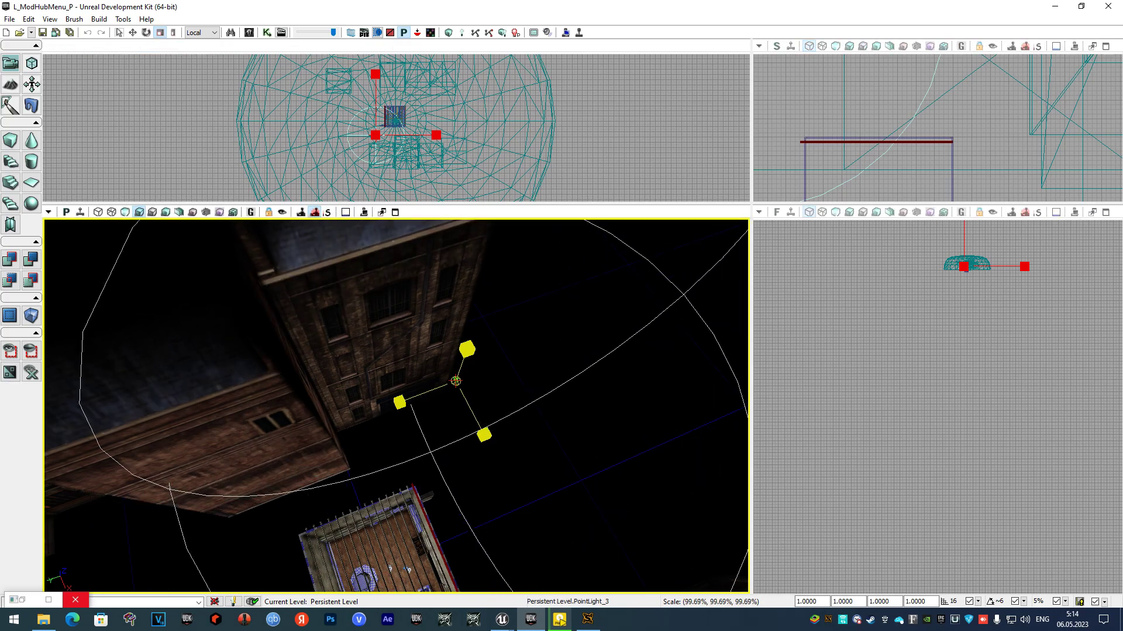
mouse_move(561, 381)
right_down()
mouse_move(444, 327)
mouse_move(503, 292)
mouse_move(351, 380)
mouse_move(234, 374)
mouse_move(427, 396)
right_up()
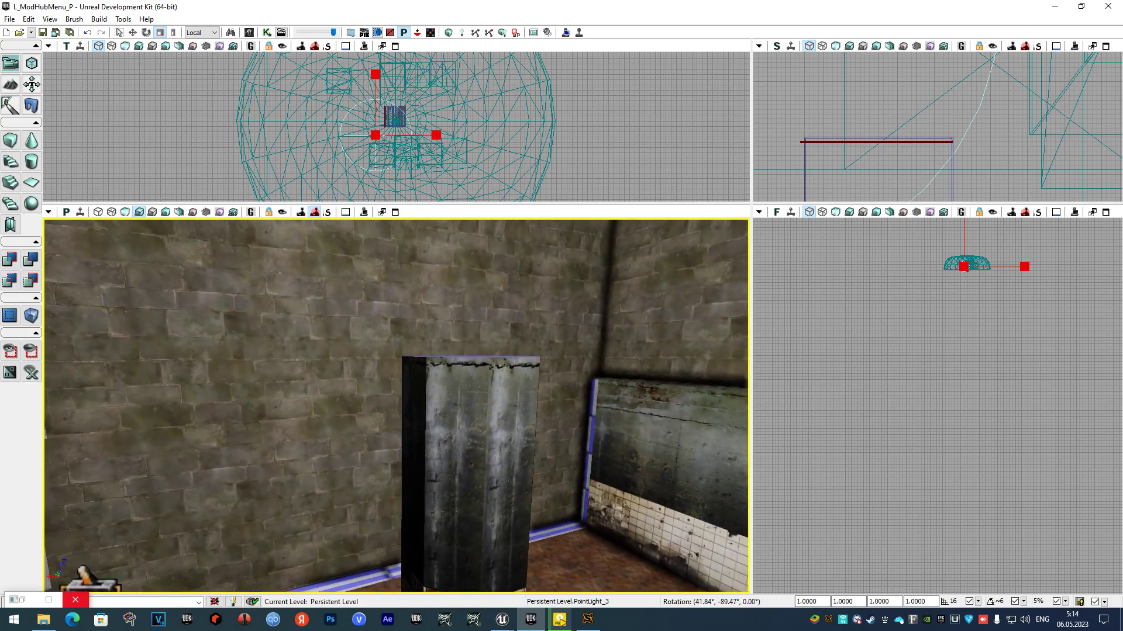
Run Build All, then close Swarm Agent and the map check, statistics and results dialogs.
click(99, 19)
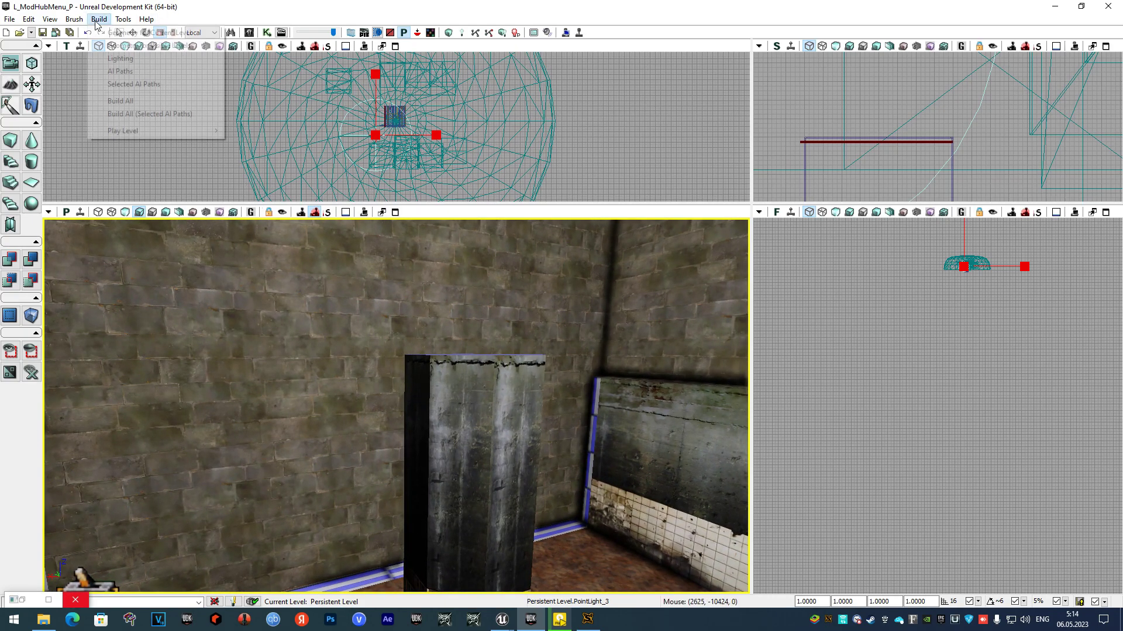
click(121, 100)
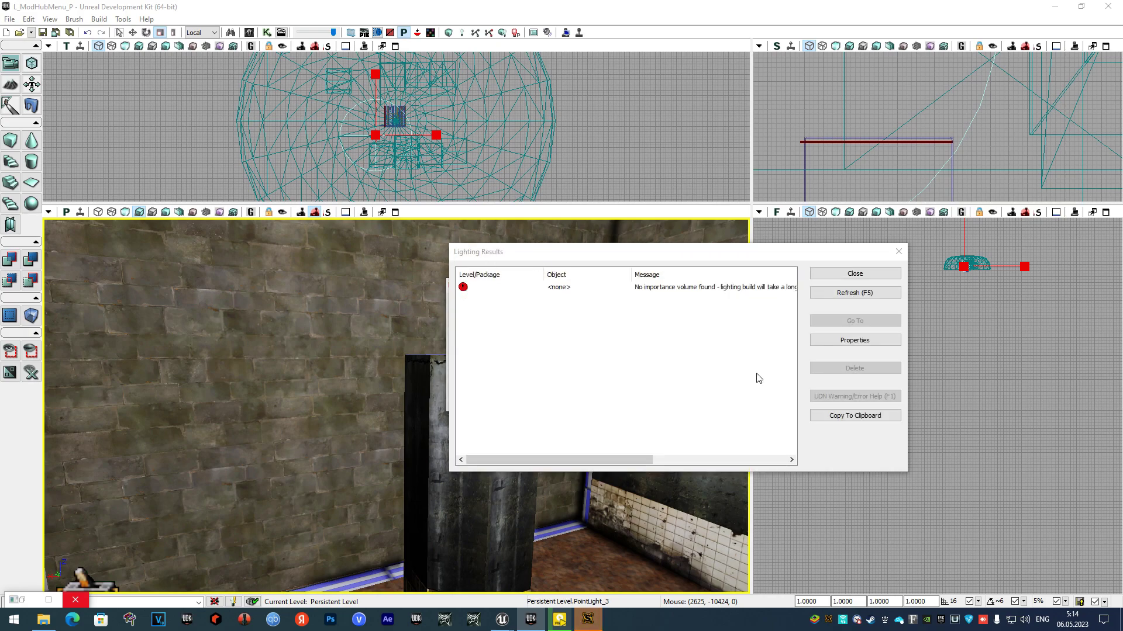
click(589, 619)
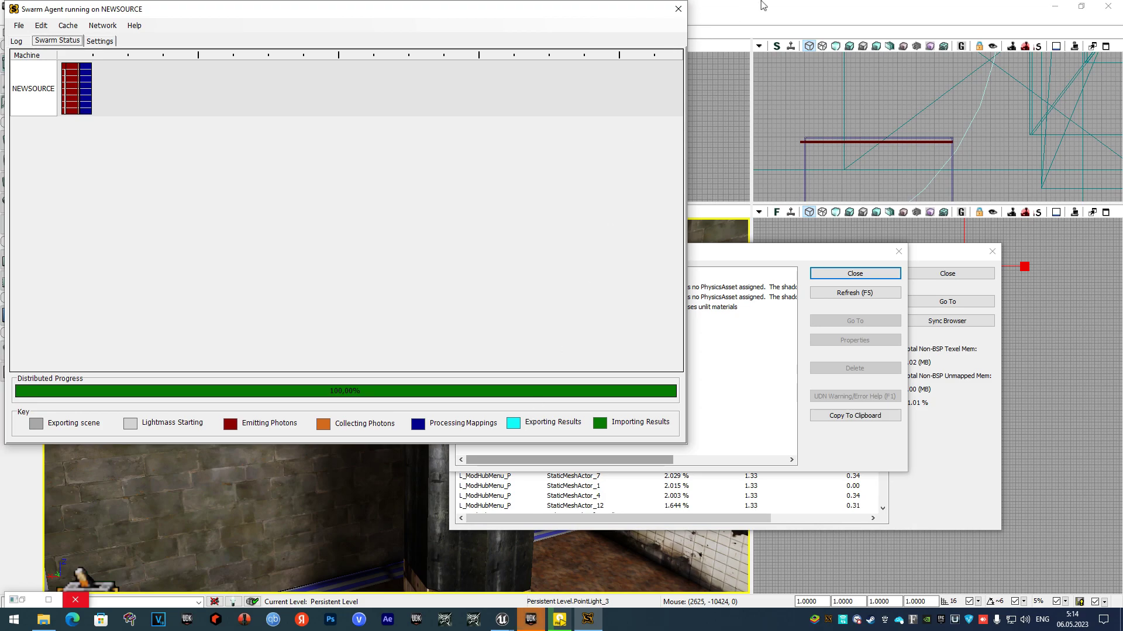
click(682, 13)
click(854, 273)
click(947, 273)
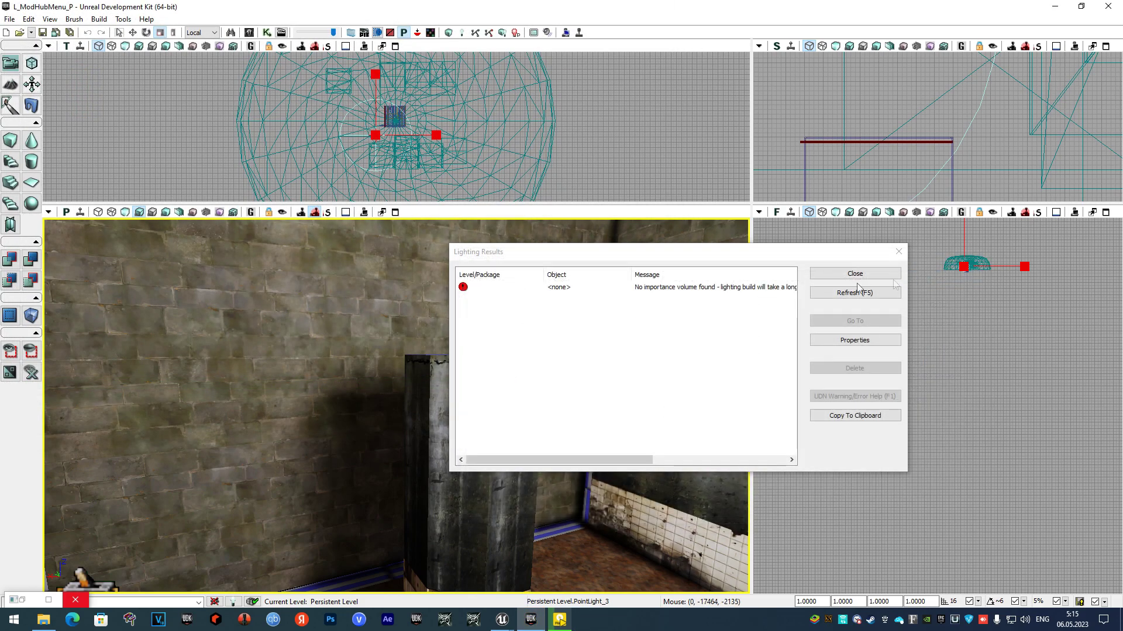
click(854, 273)
Save the relit menu level and open the Govno01 map.
click(44, 33)
key(alt+Tab)
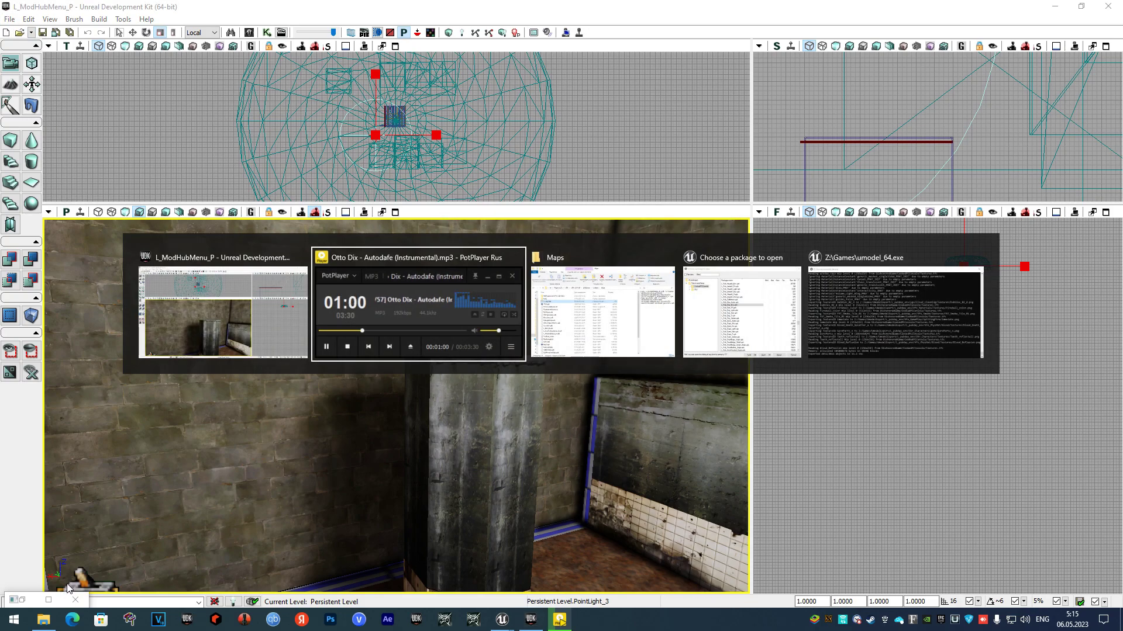
key(alt+Tab)
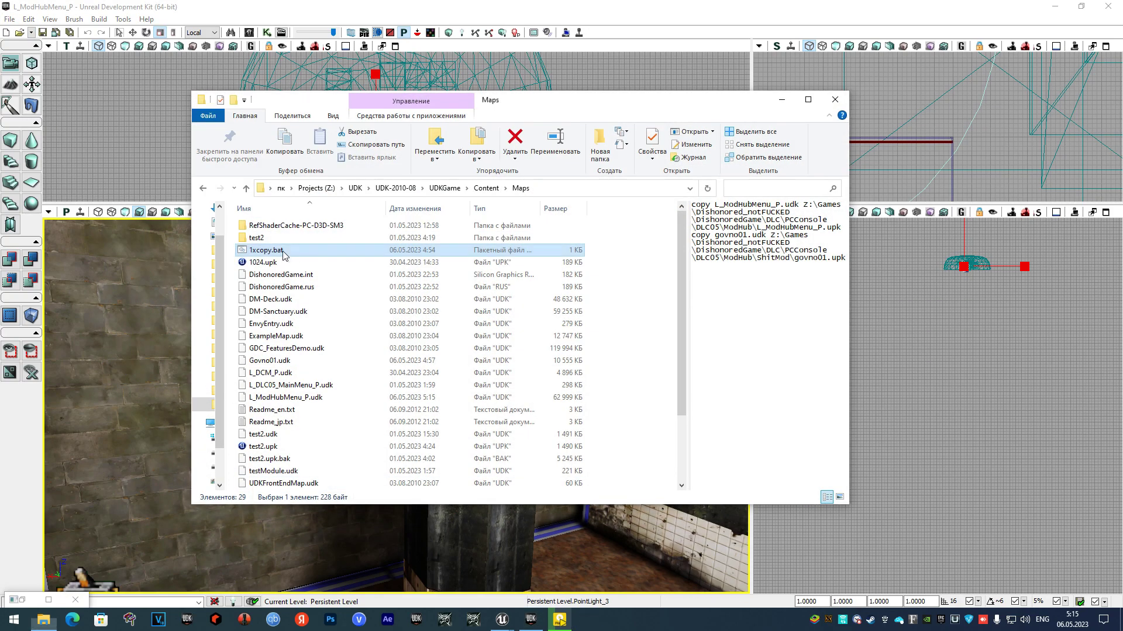
click(19, 33)
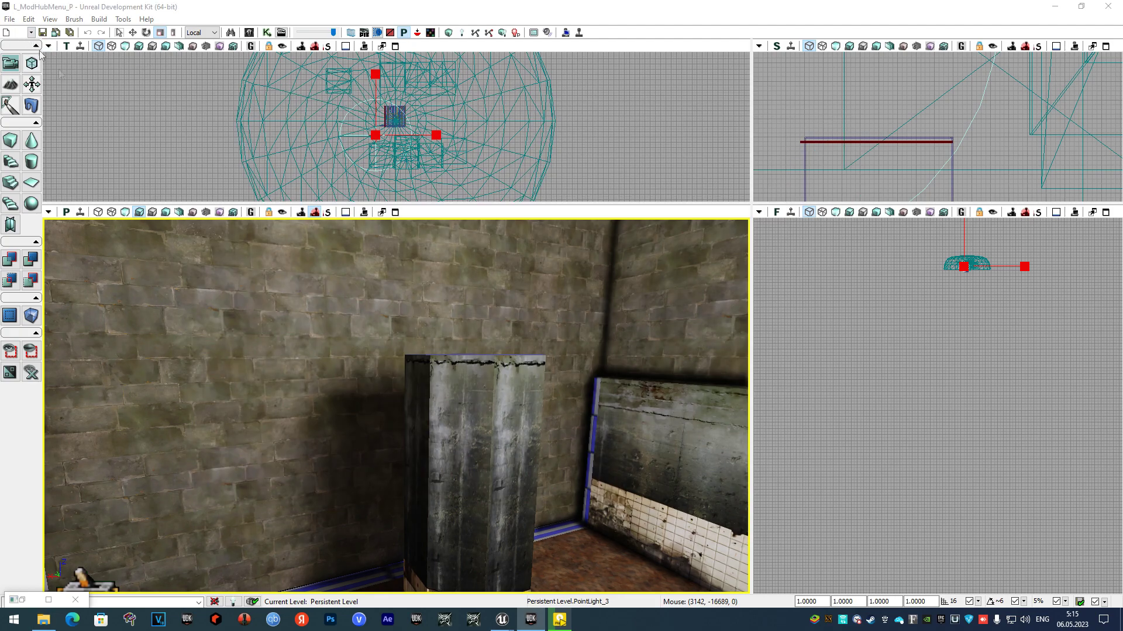
double_click(139, 174)
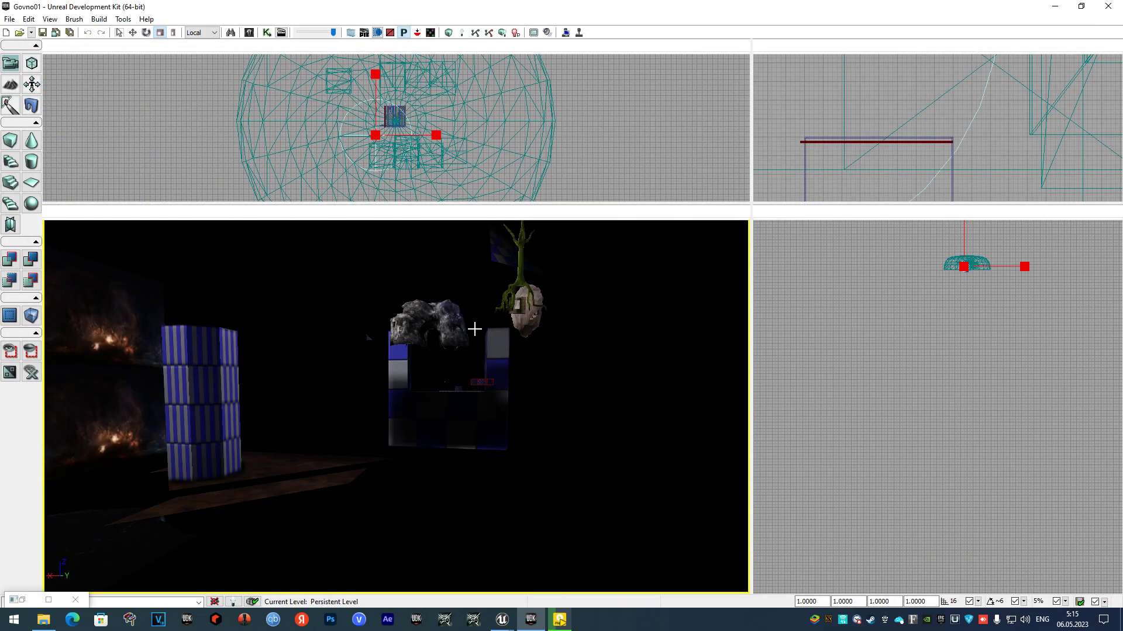
Drag prison_wall_set_02_inst from the Content Browser onto the pillar face.
right_drag(475, 328, 486, 366)
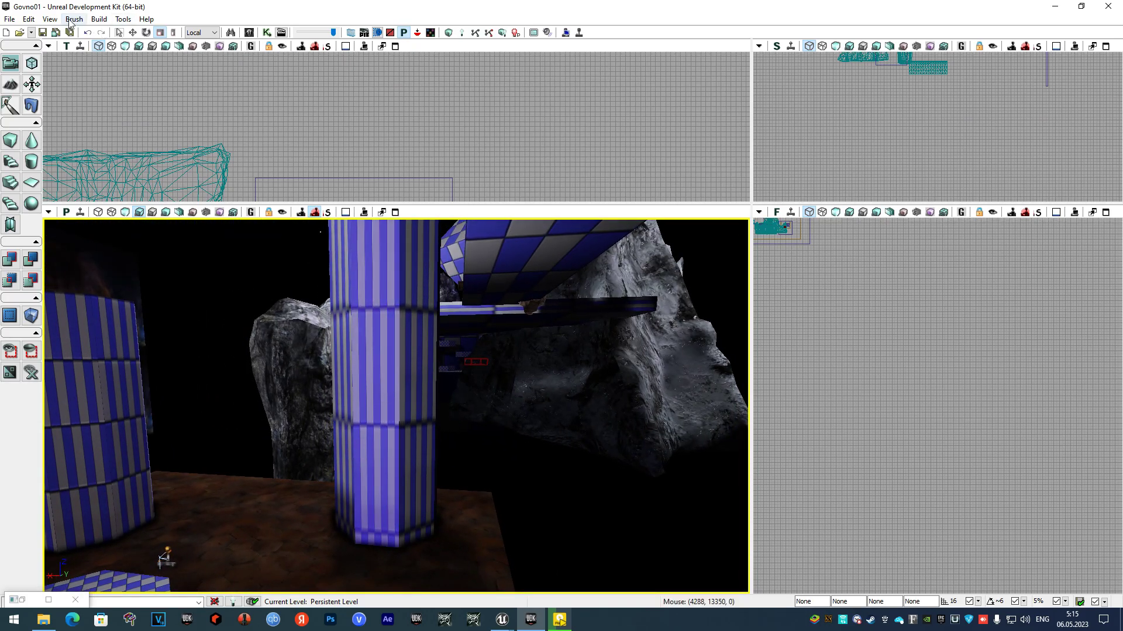
click(50, 19)
mouse_move(82, 33)
click(217, 31)
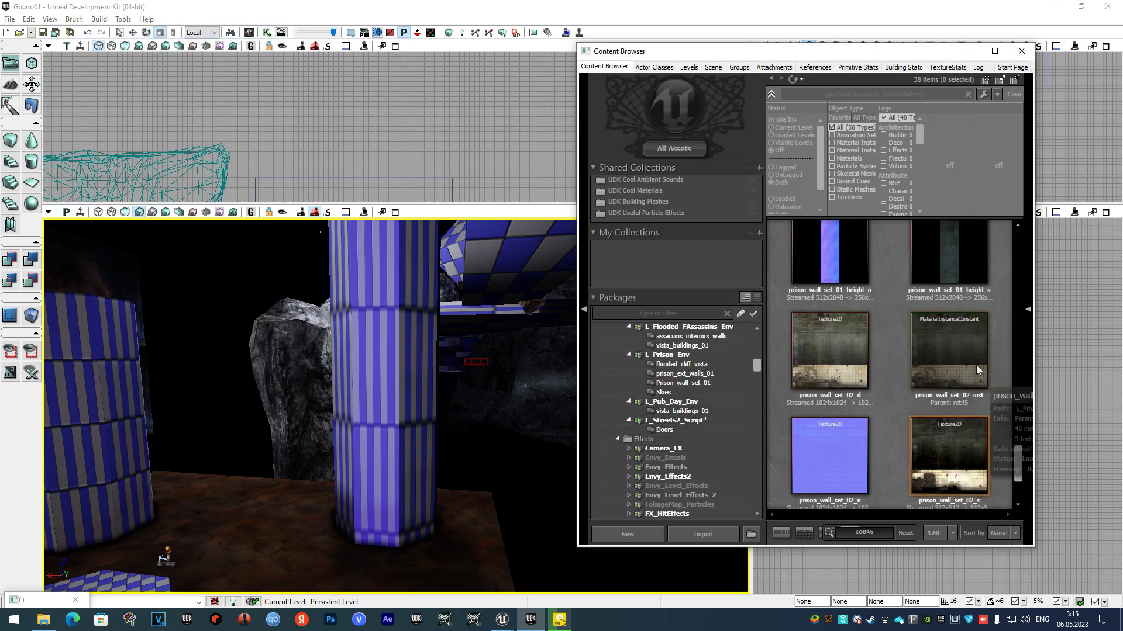
drag(976, 370, 369, 446)
Tile the pillar material at custom scale U 5, V 6, then start a full Build All.
key(F5)
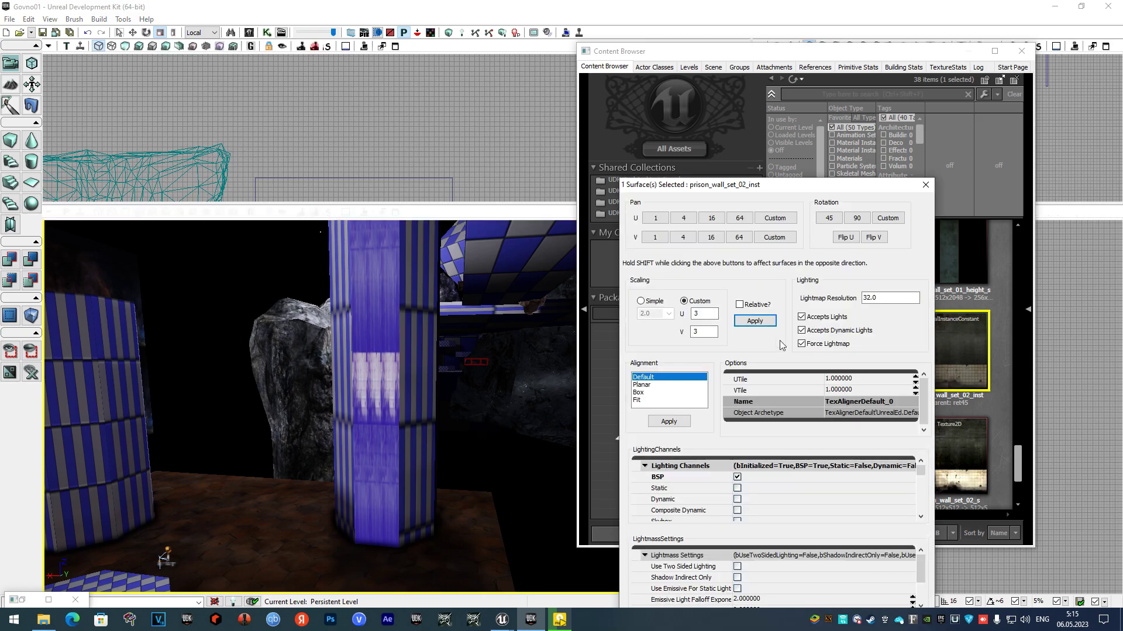
click(755, 321)
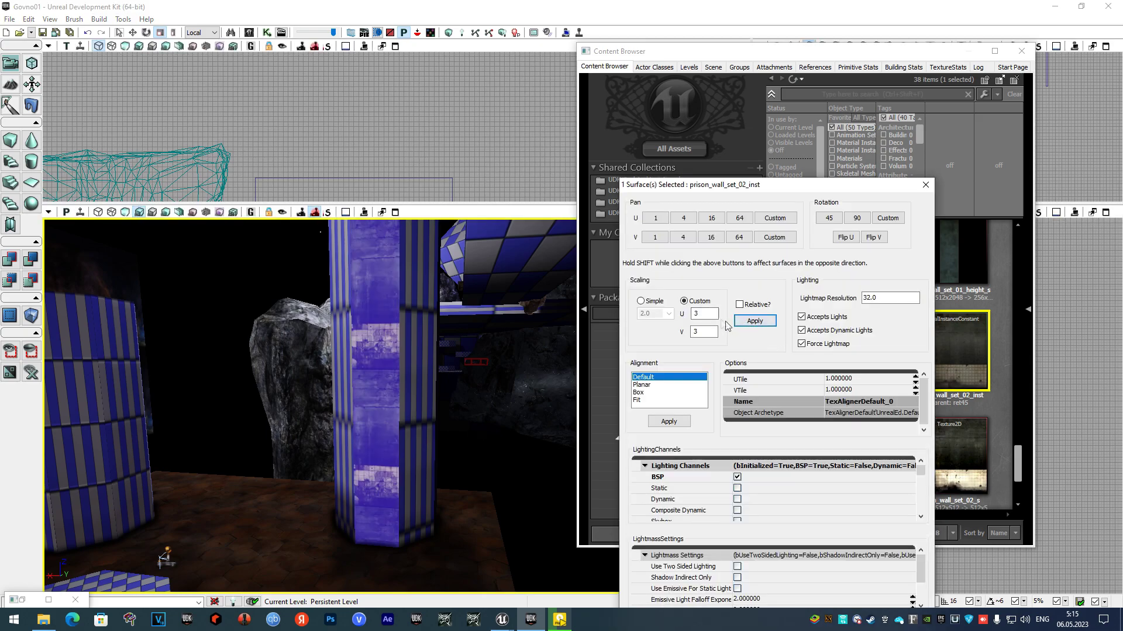
click(754, 322)
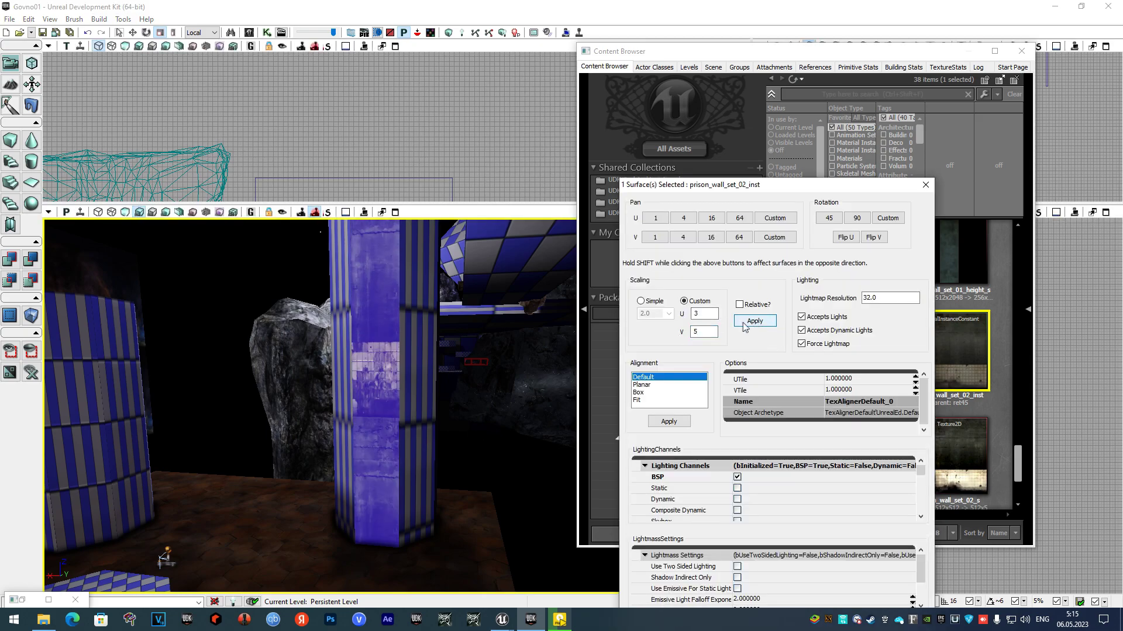
click(755, 322)
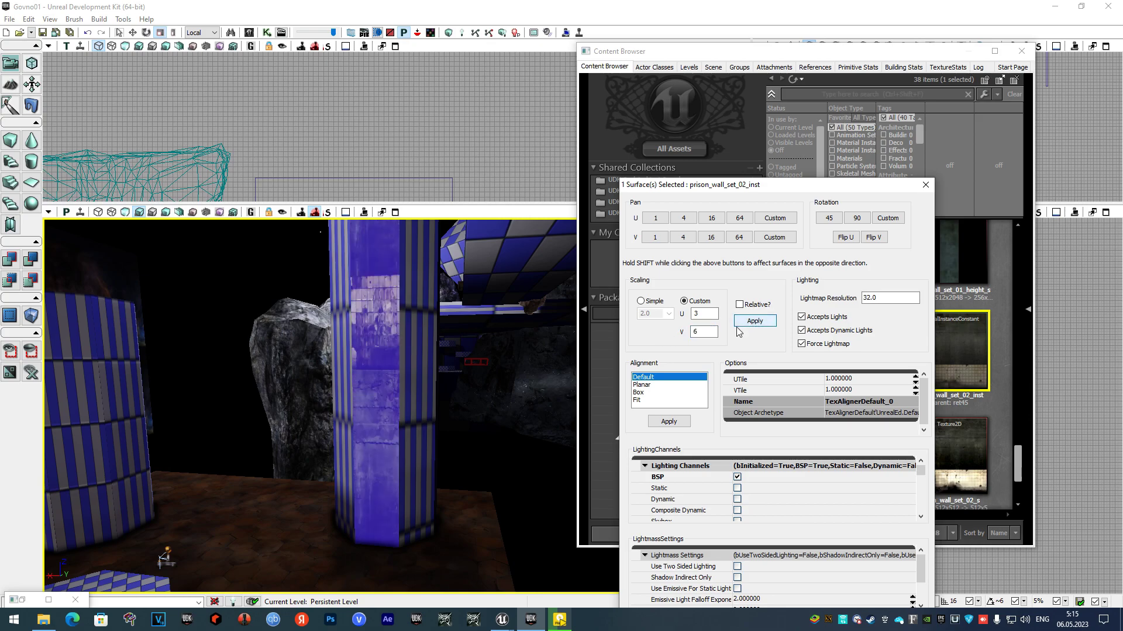
text(5)
click(755, 323)
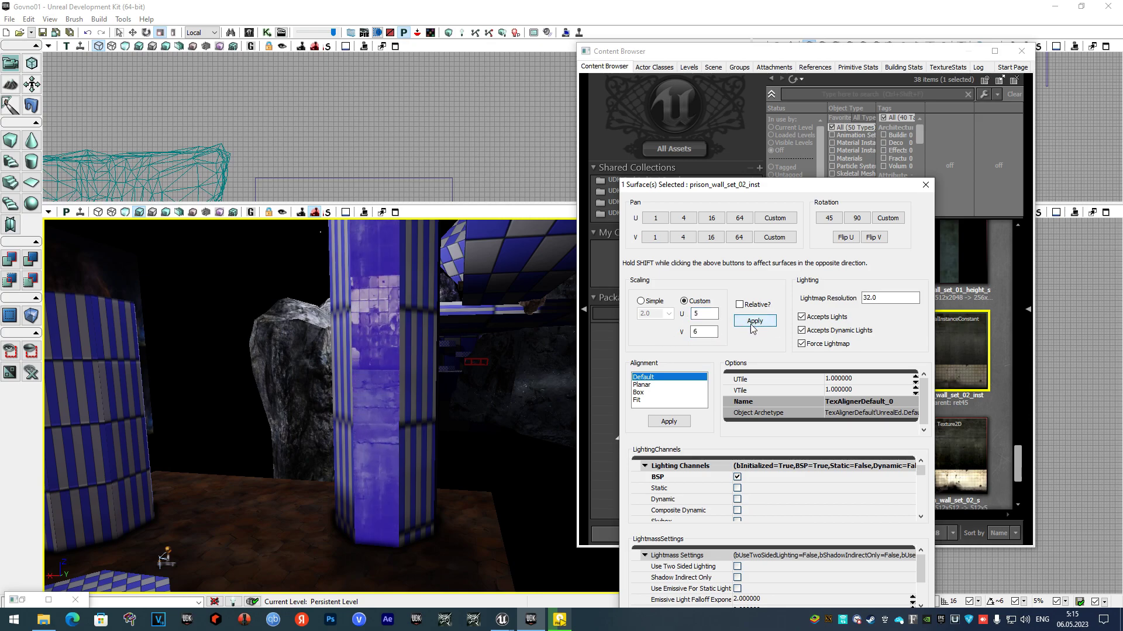
drag(422, 414, 423, 380)
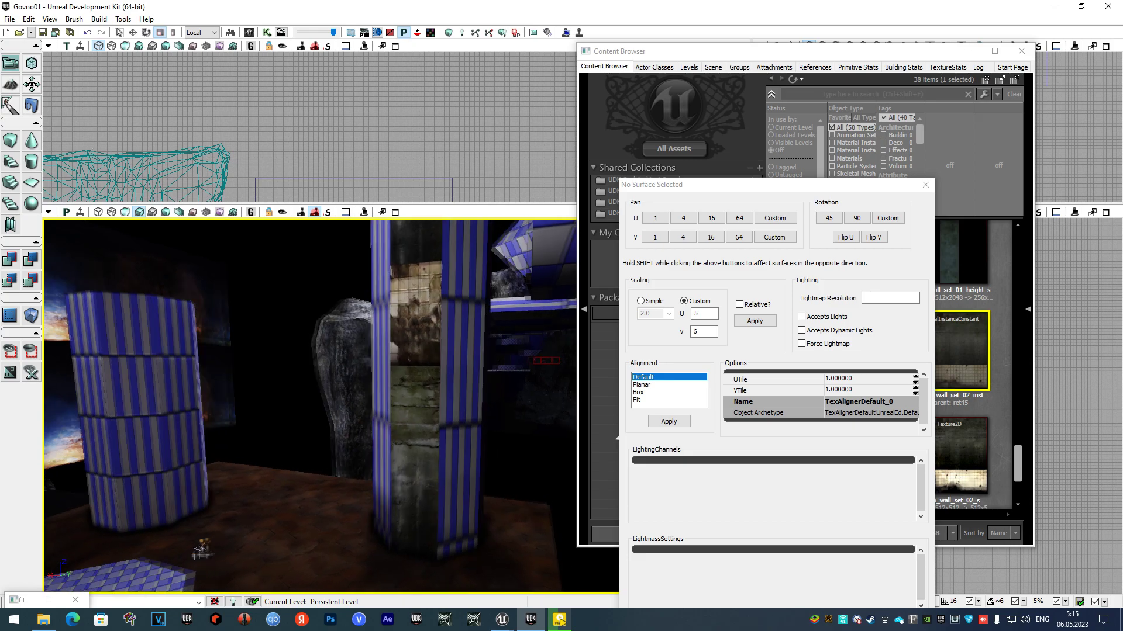
click(99, 19)
click(136, 103)
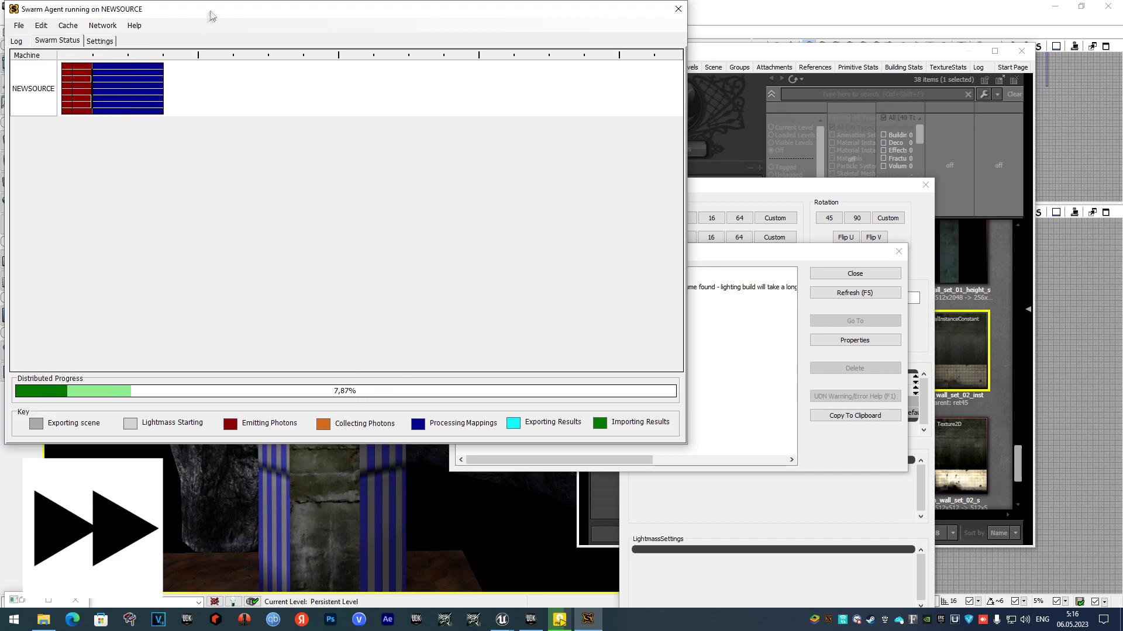
Move the lighting progress window aside and launch Dishonored to test the Govno01 changes.
drag(206, 20, 248, 57)
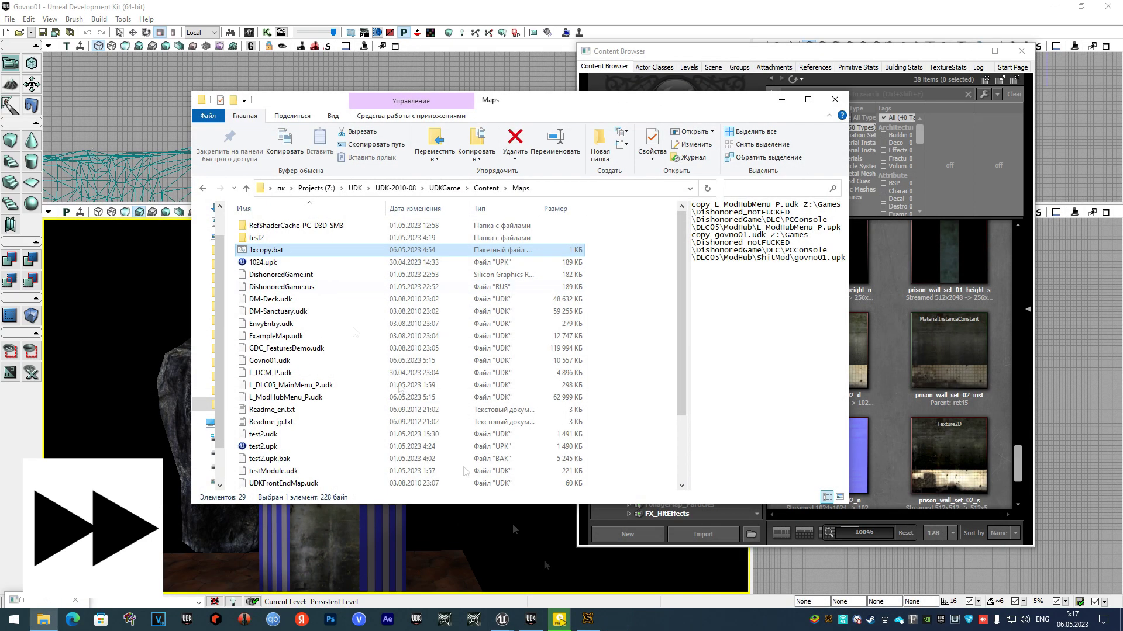
click(474, 623)
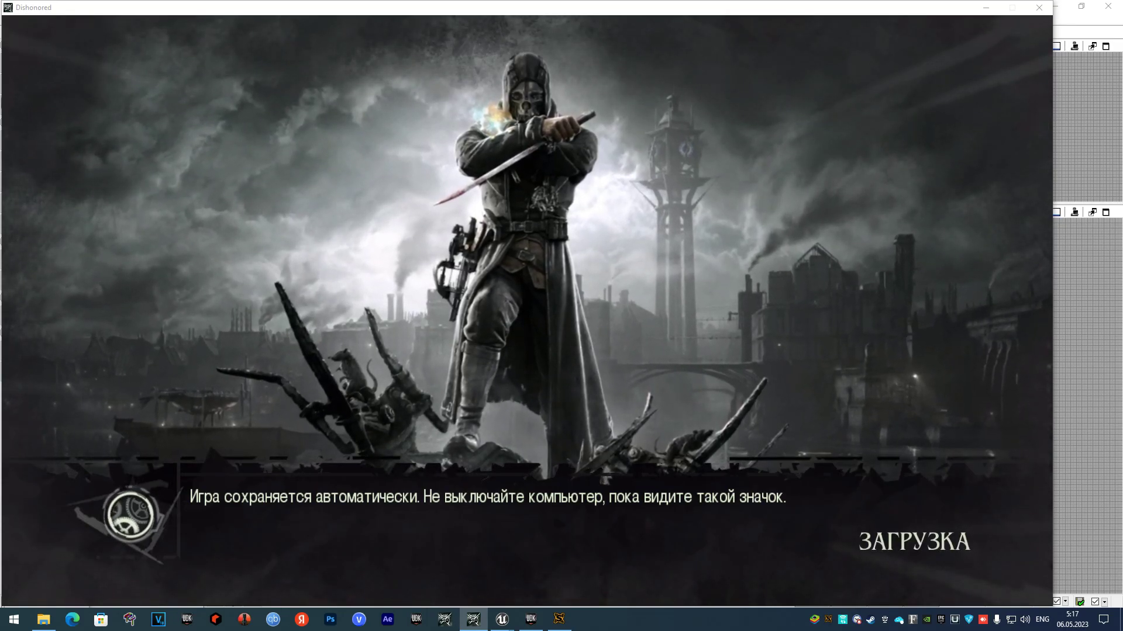
Start a new game in the Mod Hub mission and walk into the level.
key(Return)
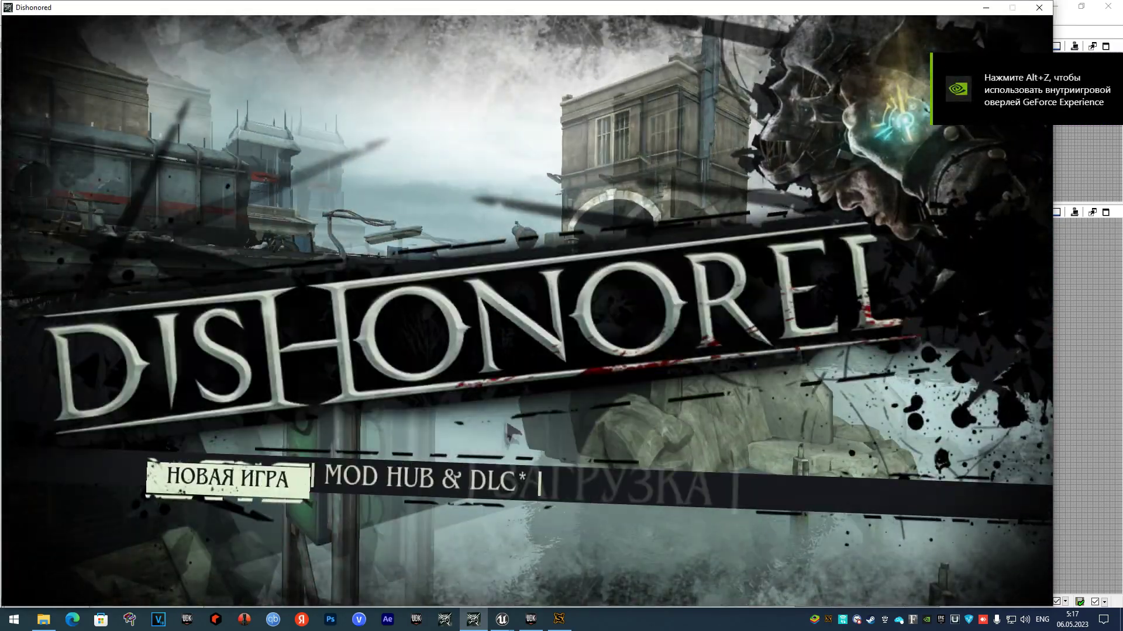
key(Return)
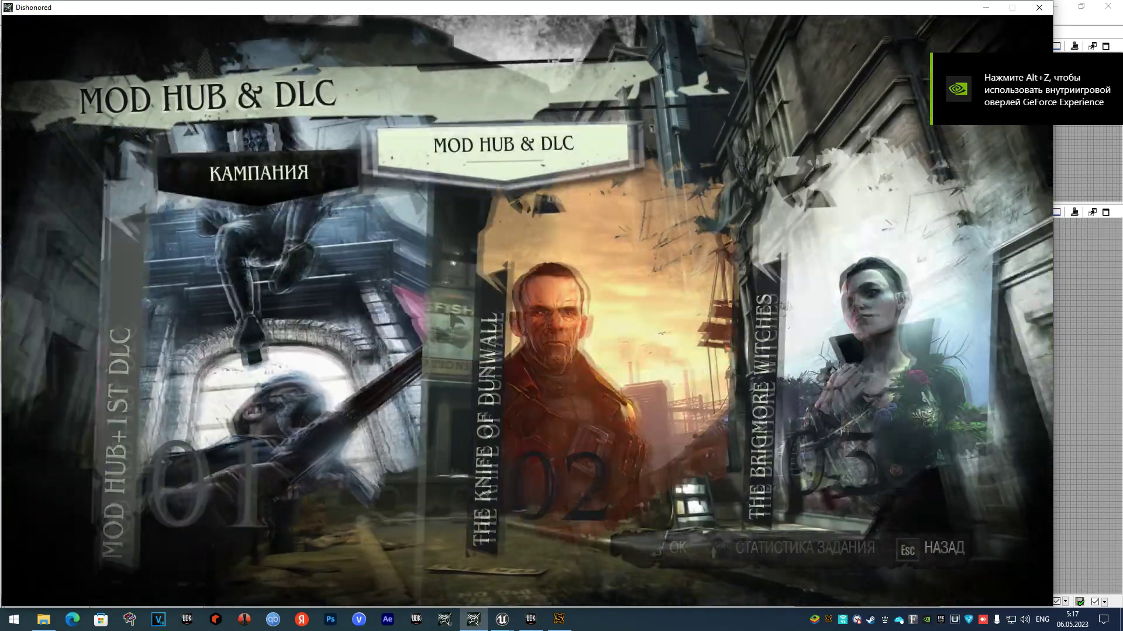
key(Return)
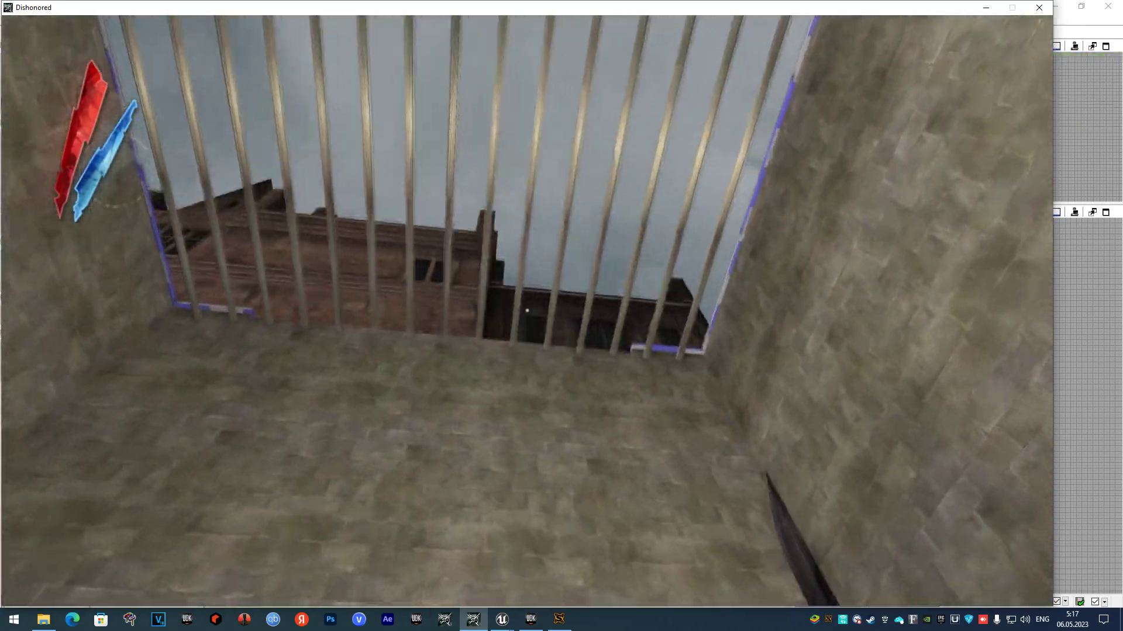
key(w)
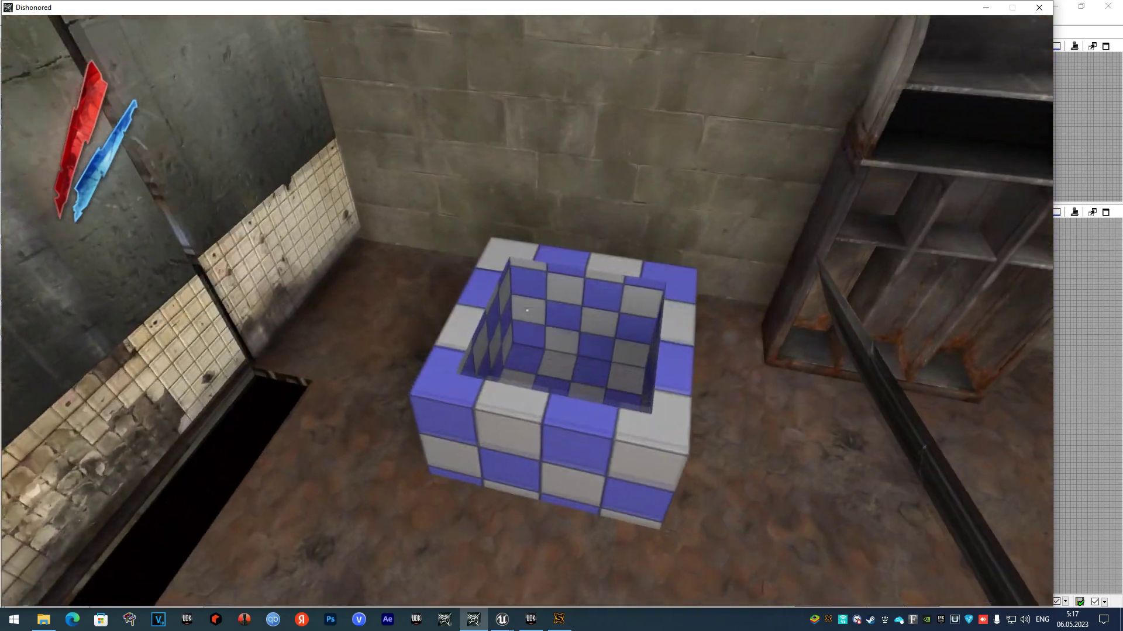
key(Return)
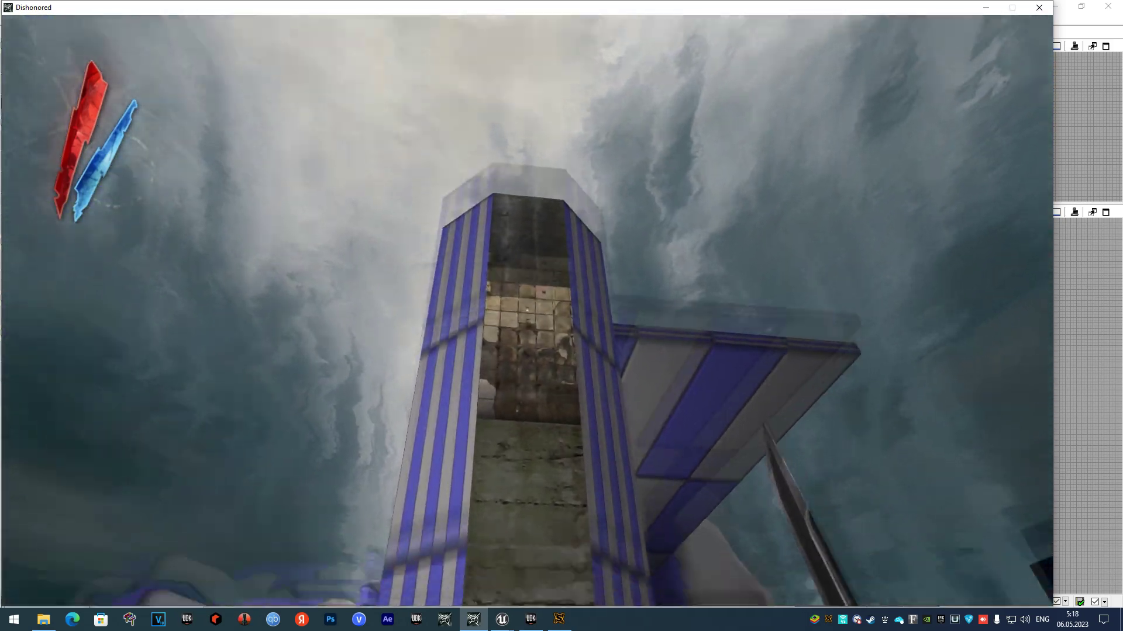
Pause and resume the game, then enter 'Thanks you' in the console.
key(Escape)
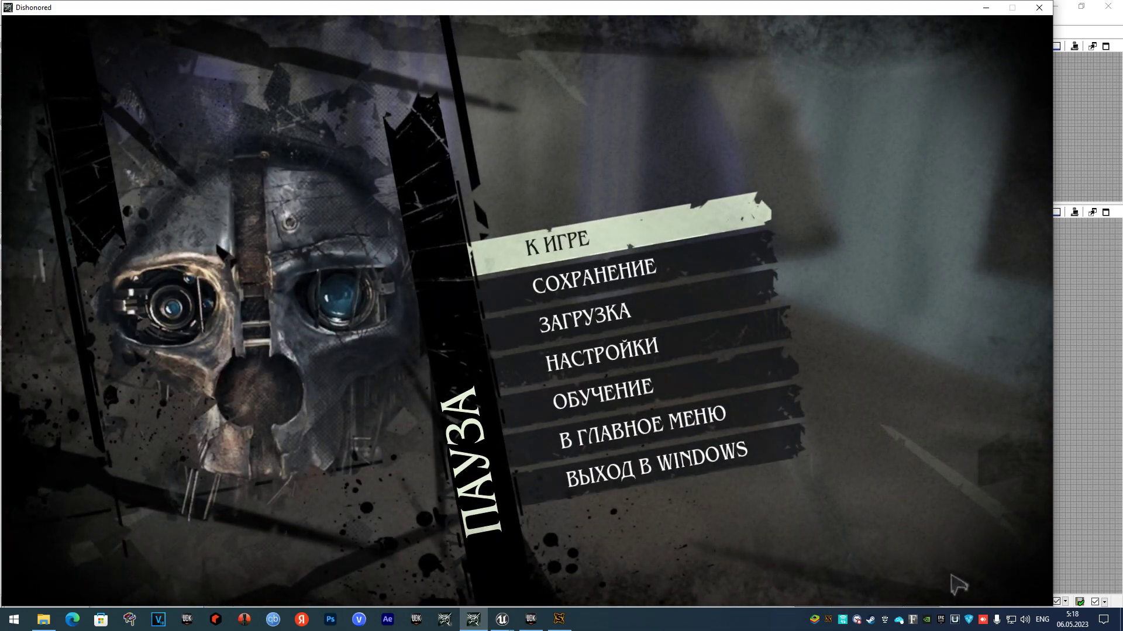
key(Escape)
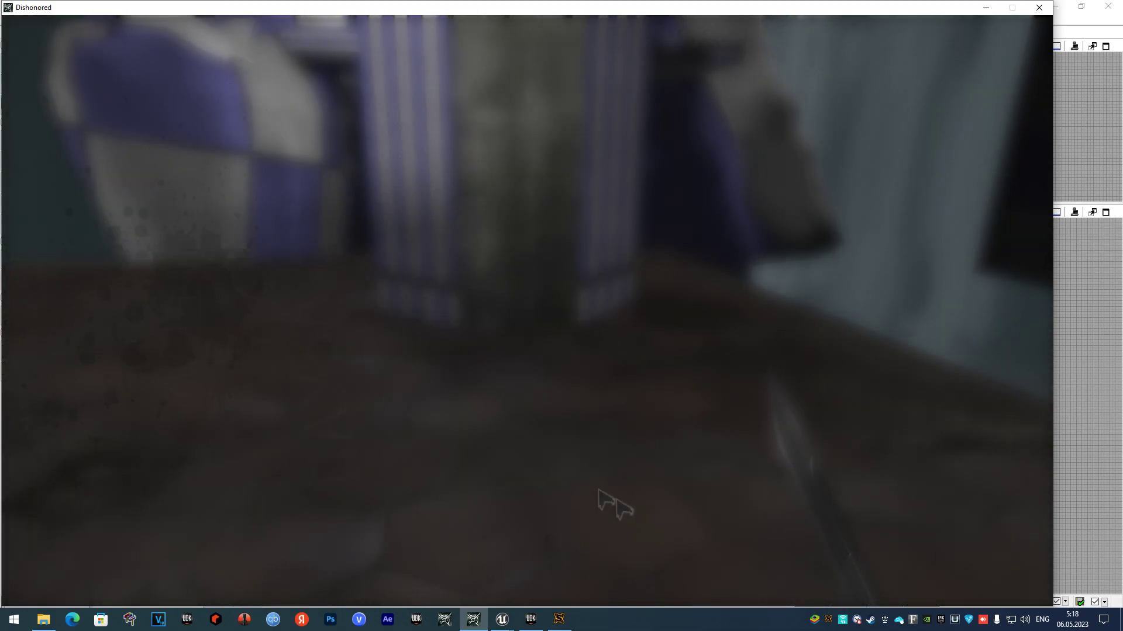
key(grave)
text(Thanks you)
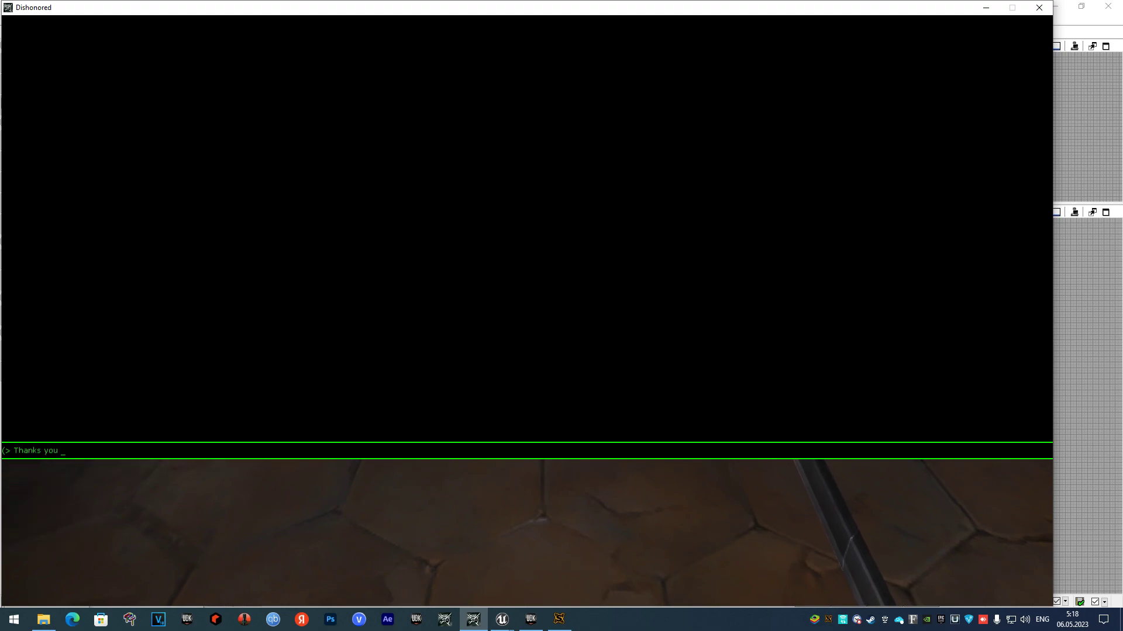